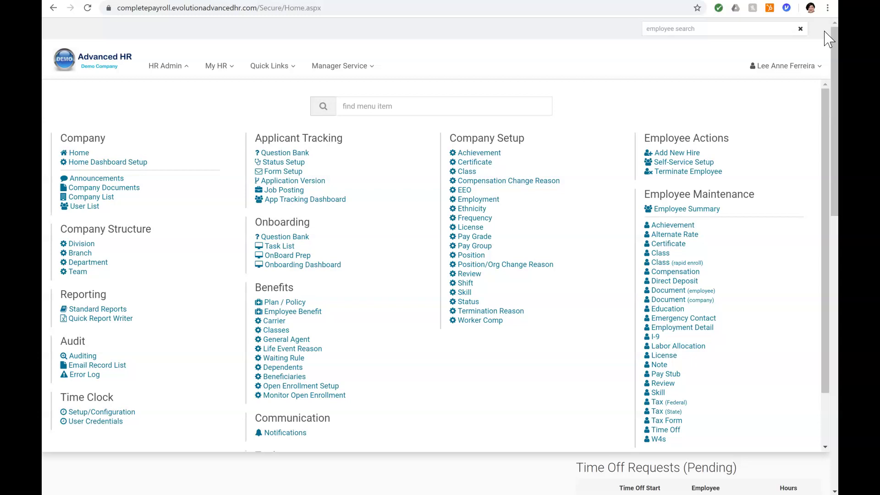
Step: Open the Question Bank listing Chair, Name Tag and T-Shirts, and start a new question
left_click(302, 238)
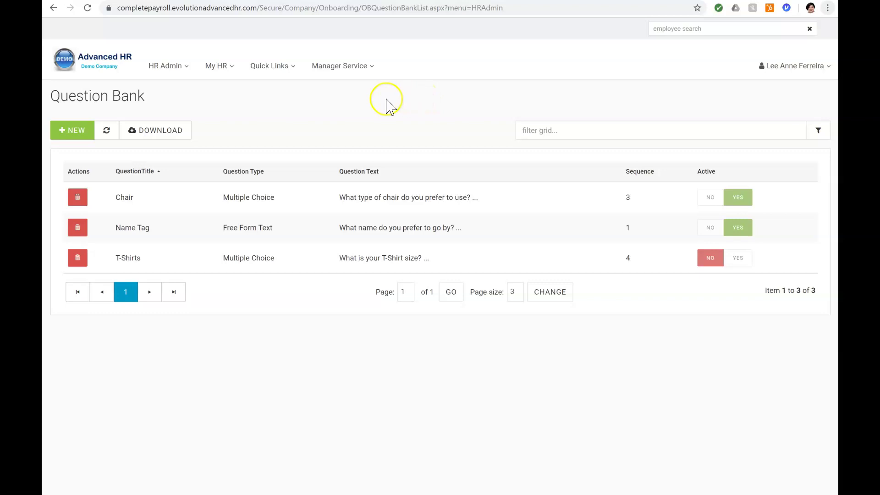
left_click(62, 134)
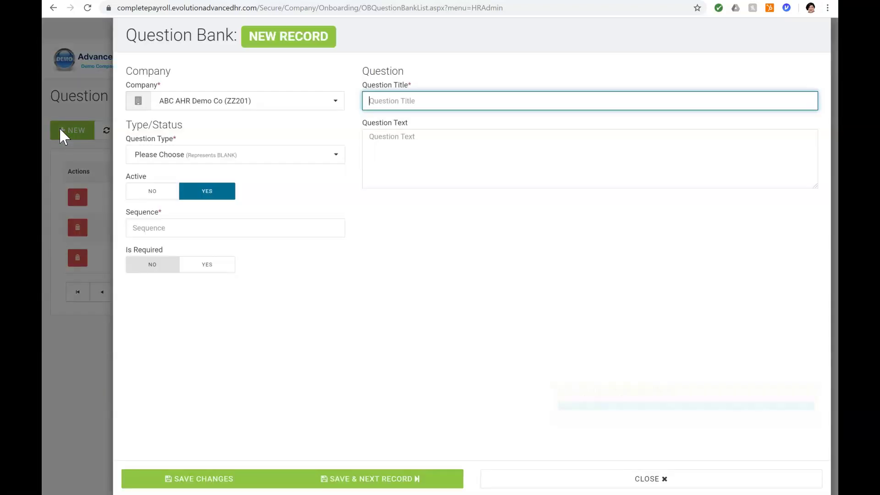
Step: Make the question multiple choice, active, sequence 2 and required
left_click(316, 156)
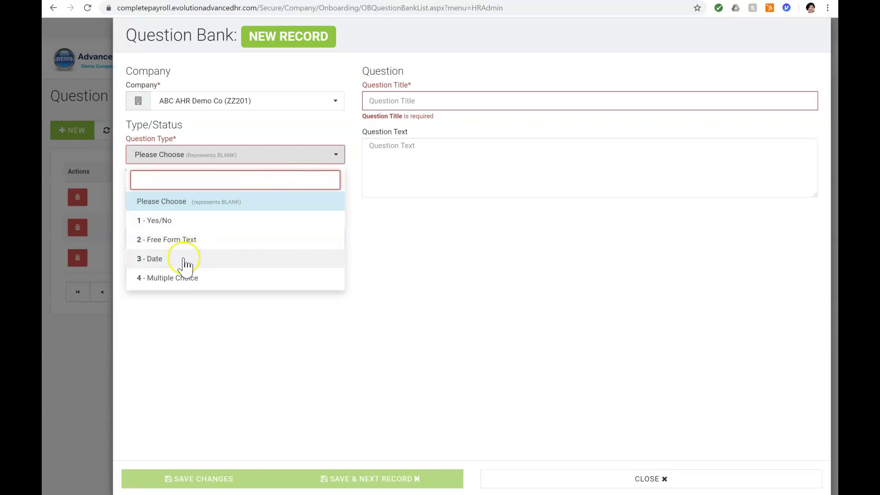
left_click(159, 283)
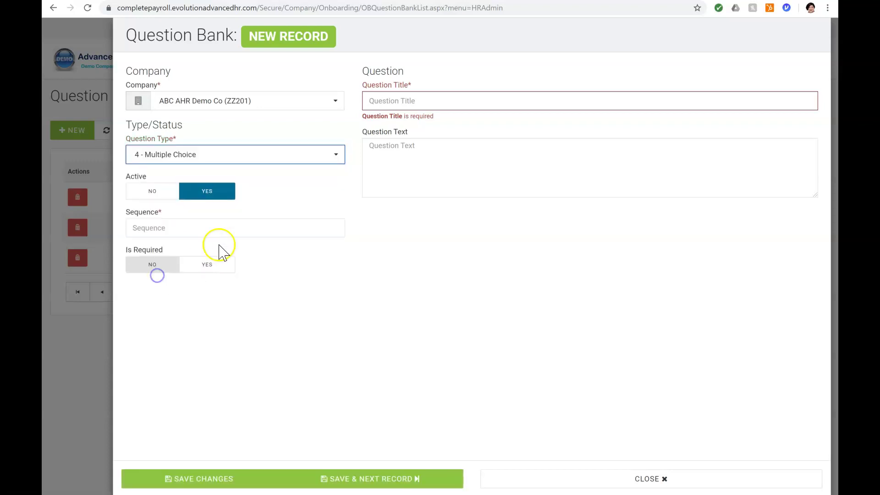
left_click(151, 200)
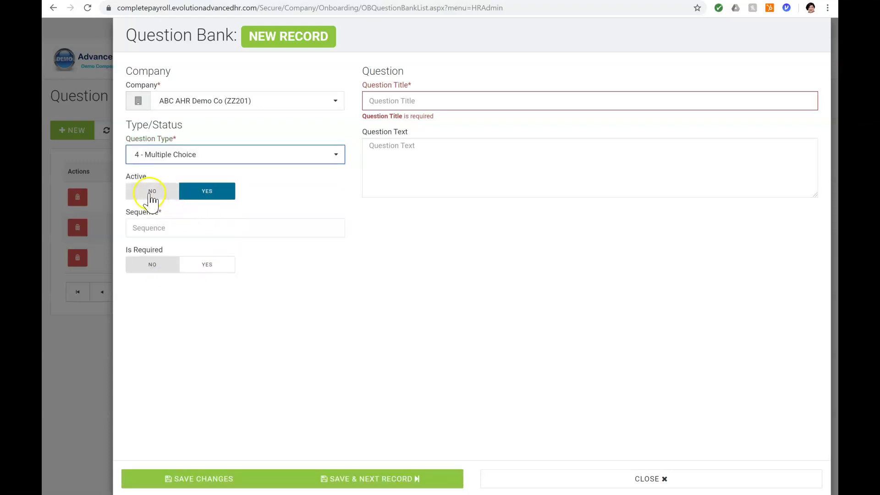
left_click(205, 191)
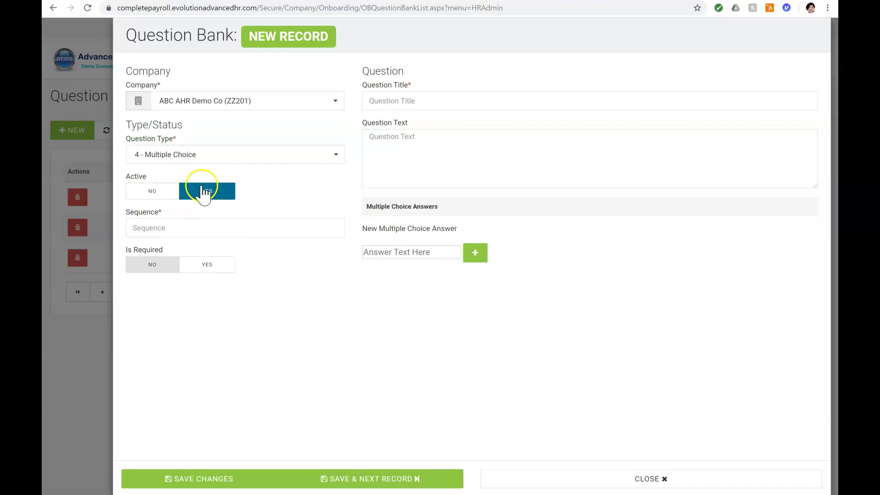
left_click(139, 228)
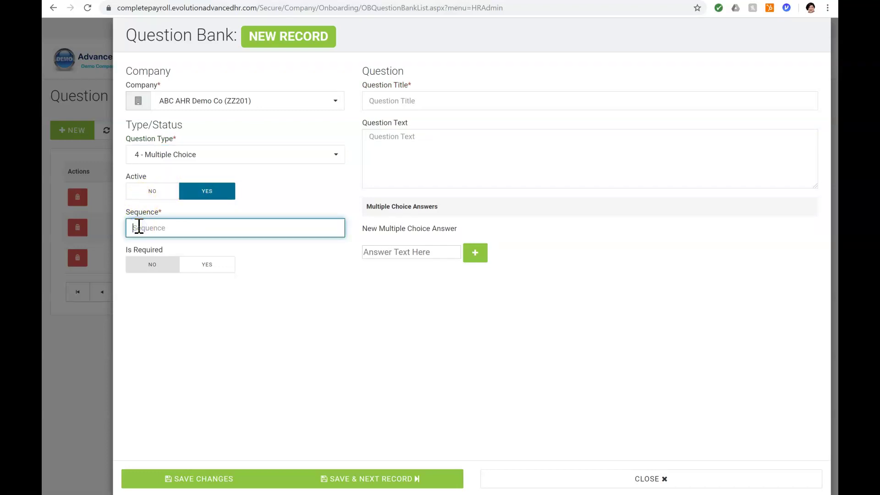
type("2")
left_click(198, 268)
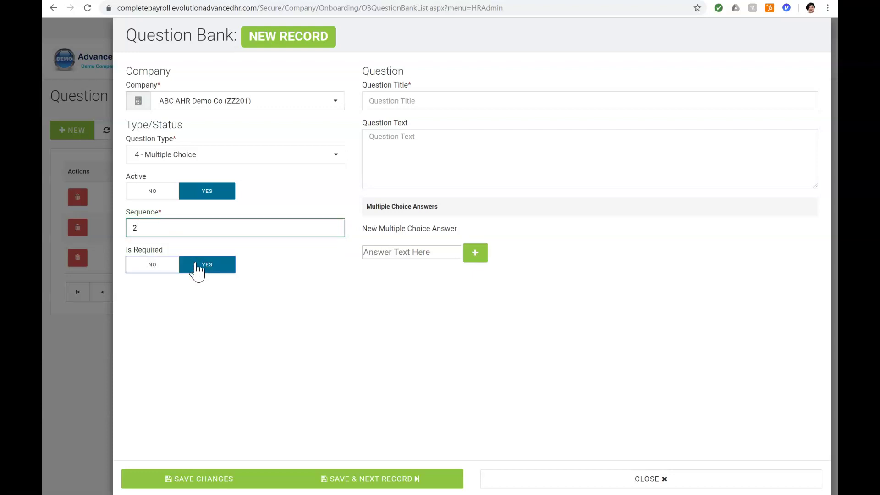
Step: Title the question 'Lunch' with text 'What is your preferred lunch break duration?'
left_click(402, 100)
type("Lunch")
left_click(373, 137)
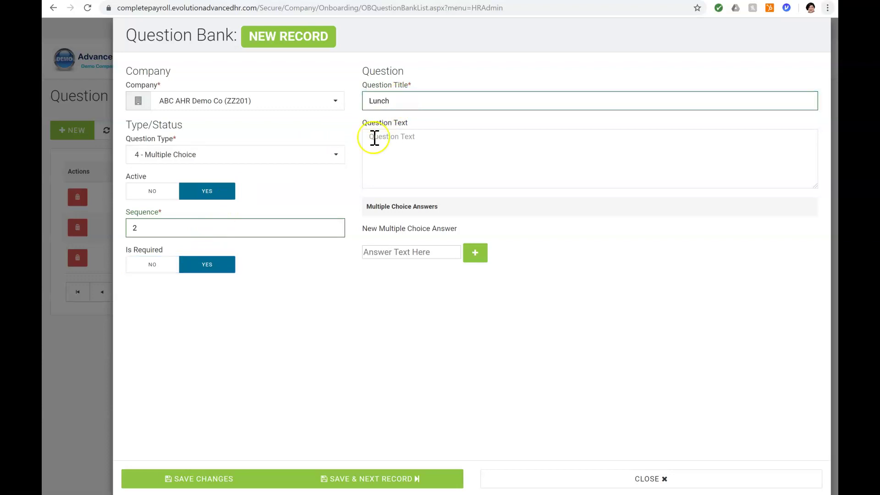
type("What is your preferred lunch break duration?")
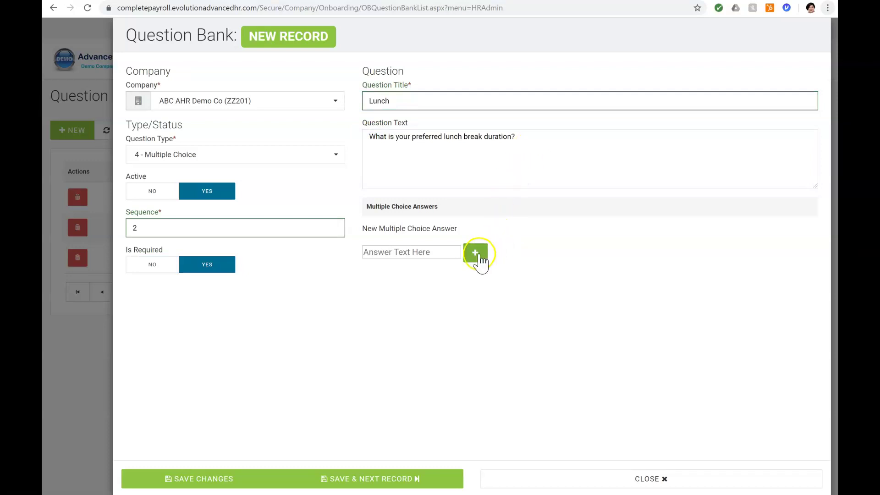
Step: Add answer choices 30, 45 and 60 minutes and save the Lunch question
left_click(436, 253)
type("30")
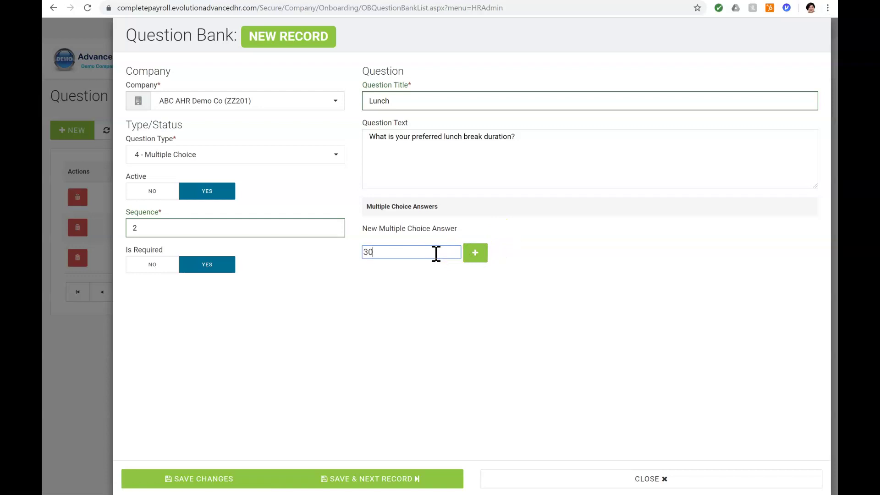
type(" minutes")
left_click(446, 259)
left_click(474, 255)
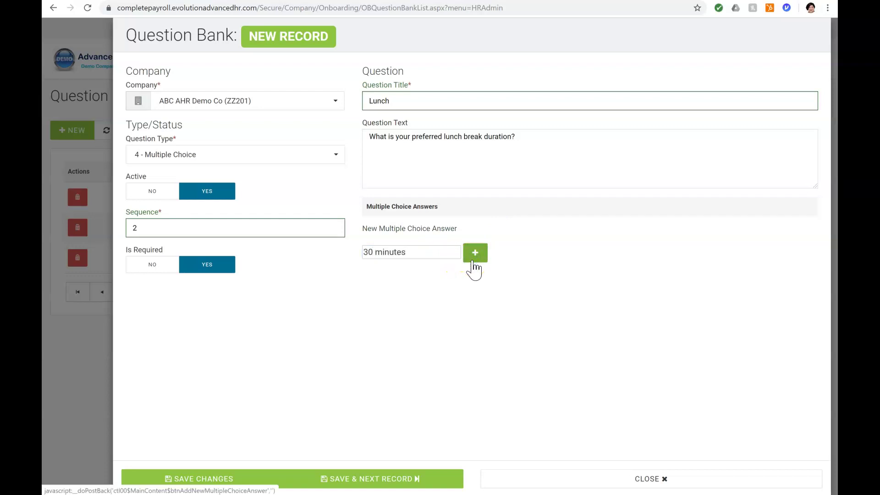
left_click(477, 305)
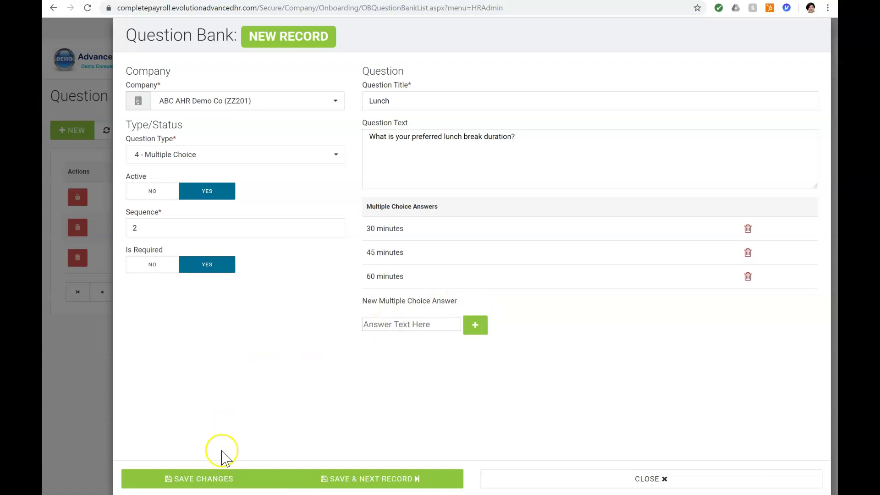
left_click(218, 479)
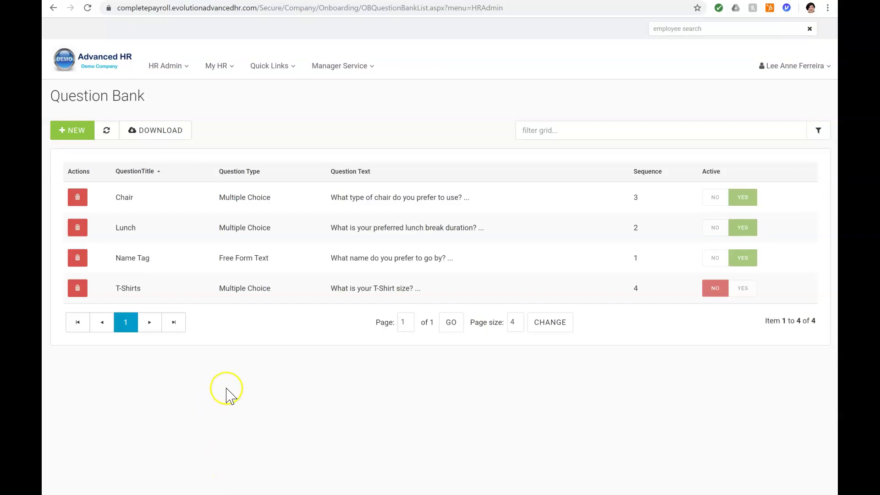
Step: Go to HR Admin > Onboarding > Task List, showing CDL Driver, RN, Server and others
left_click(174, 68)
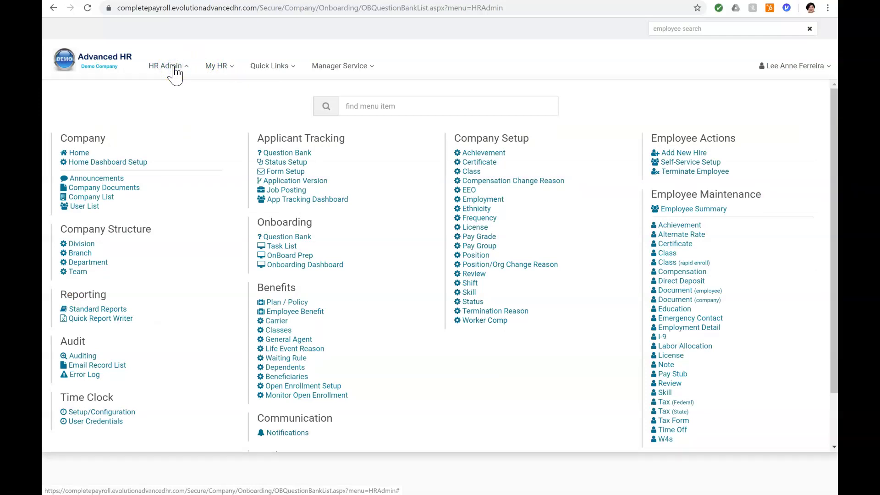
left_click(288, 248)
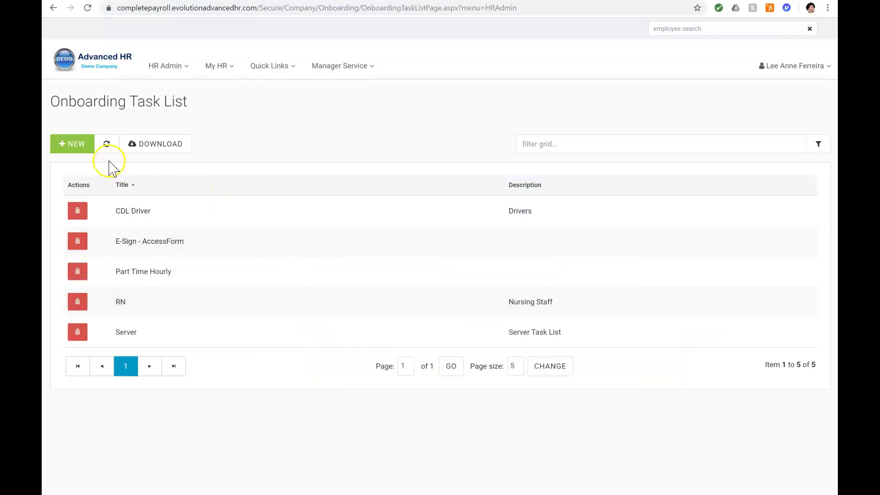
left_click(148, 211)
Step: Start a new task list titled 'Full Time Hourly' with description 'Full time staff'
left_click(73, 144)
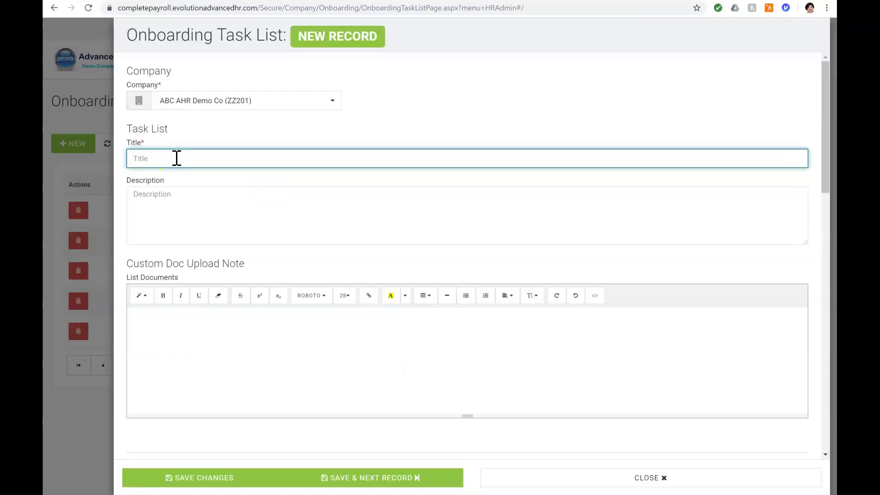
type("Full Time Hourly")
left_click(163, 202)
type("Full time staff")
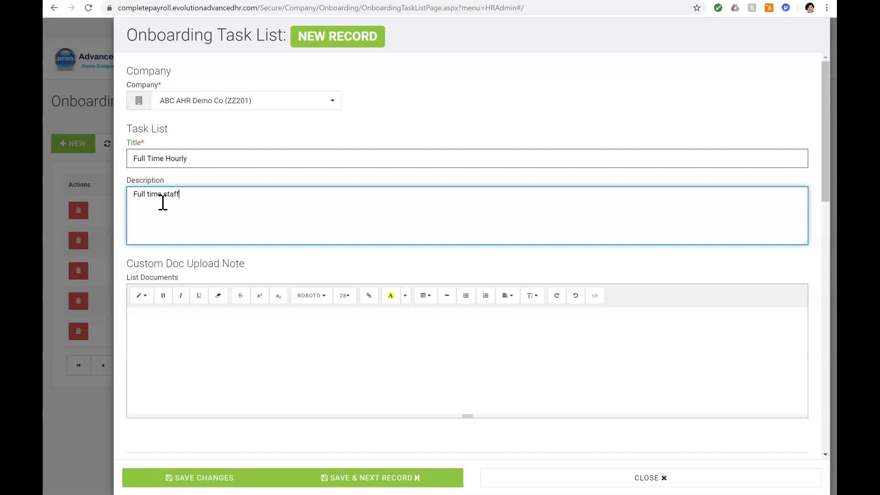
Step: Include the Welcome Note, Direct Deposits, Background Check and Company Documents steps
scroll(163, 201, "down", 5)
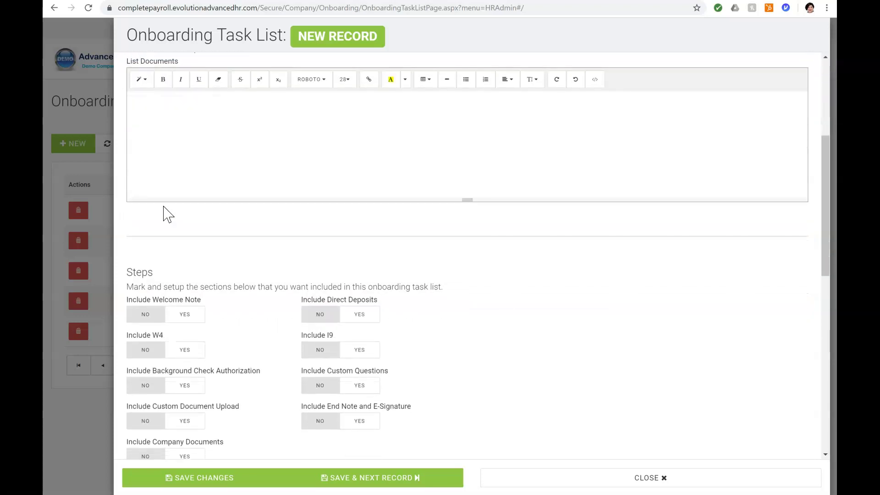
scroll(168, 214, "down", 2)
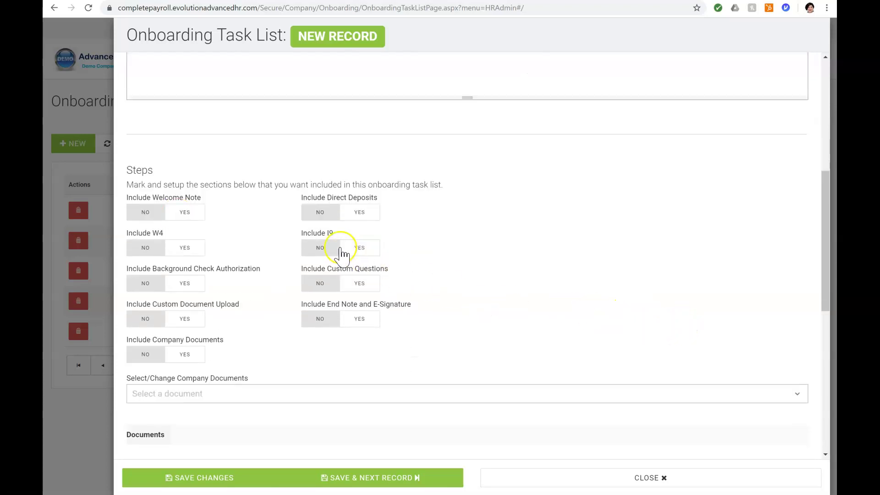
left_click(197, 213)
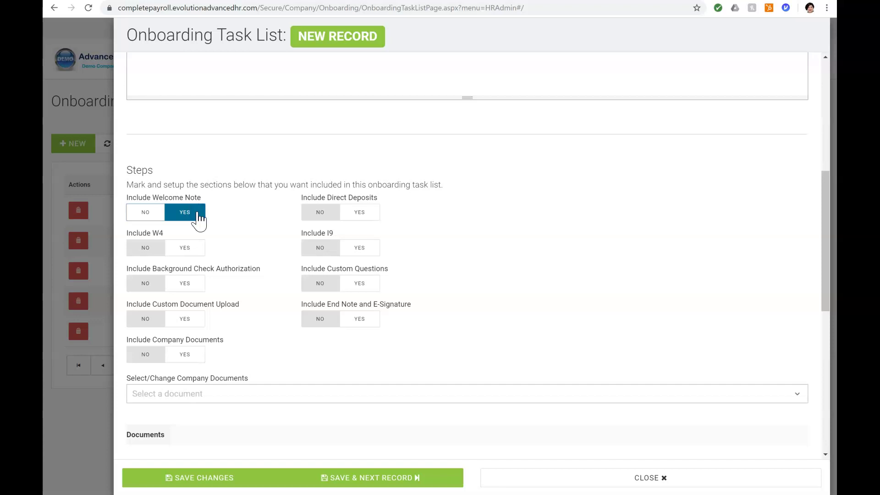
left_click(363, 214)
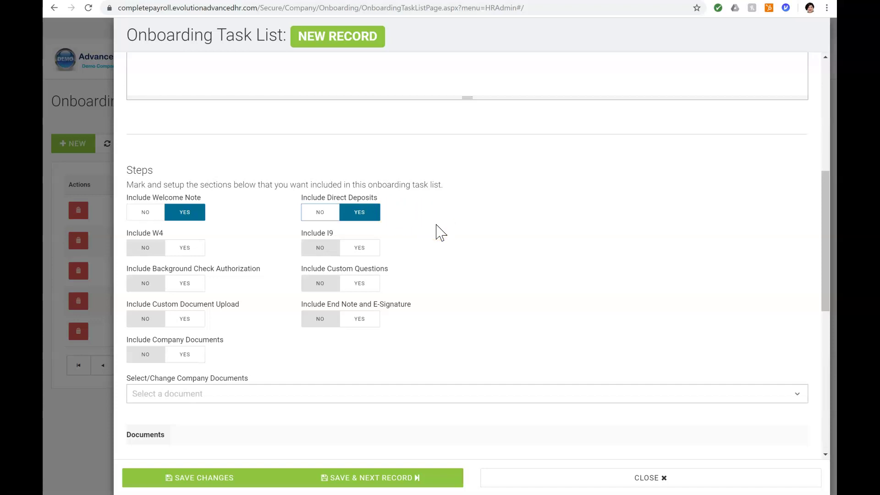
left_click(188, 285)
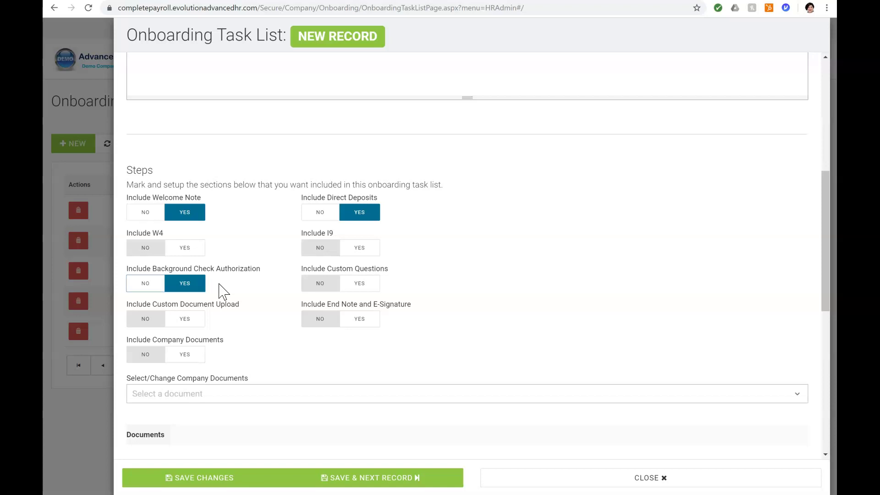
left_click(187, 357)
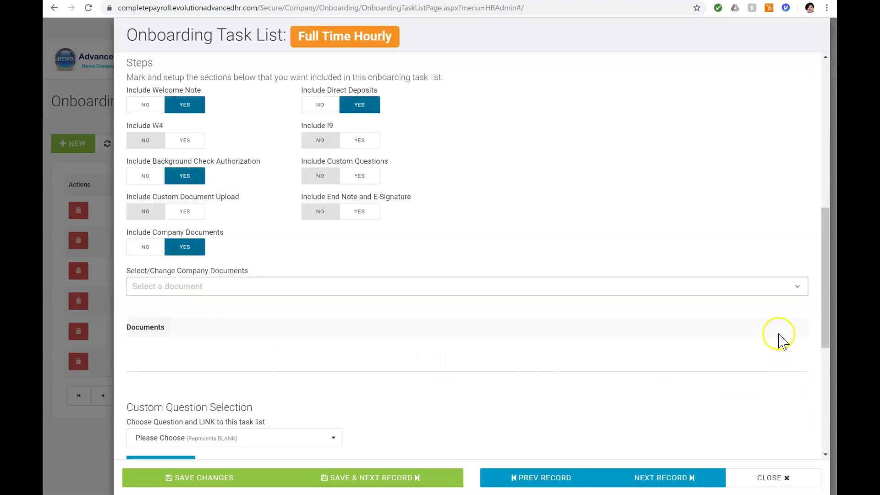
Step: Attach the Employee Handbook as the task list's company document
left_click(782, 288)
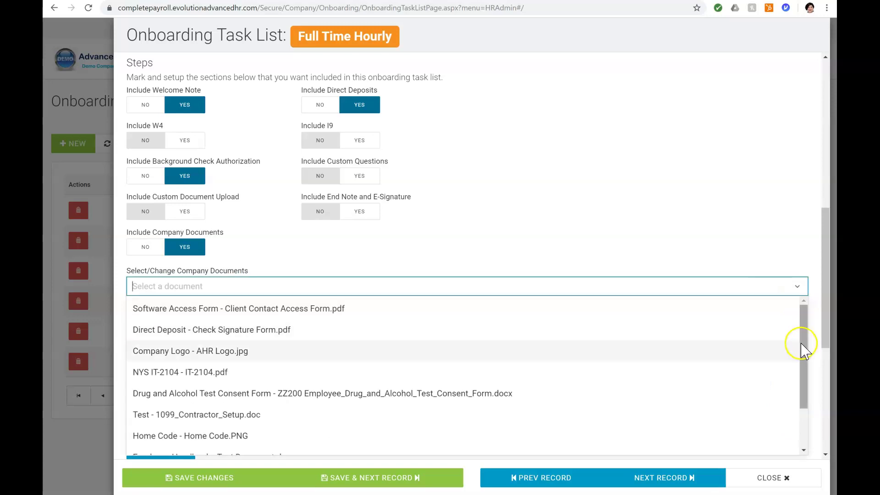
left_click_drag(804, 349, 804, 407)
left_click(304, 400)
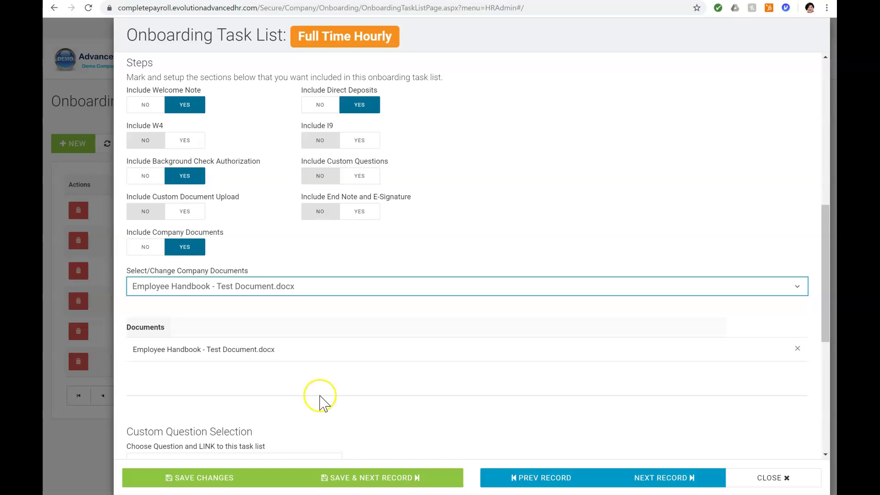
Step: Turn on custom questions and link the Lunch question to the task list
left_click(364, 177)
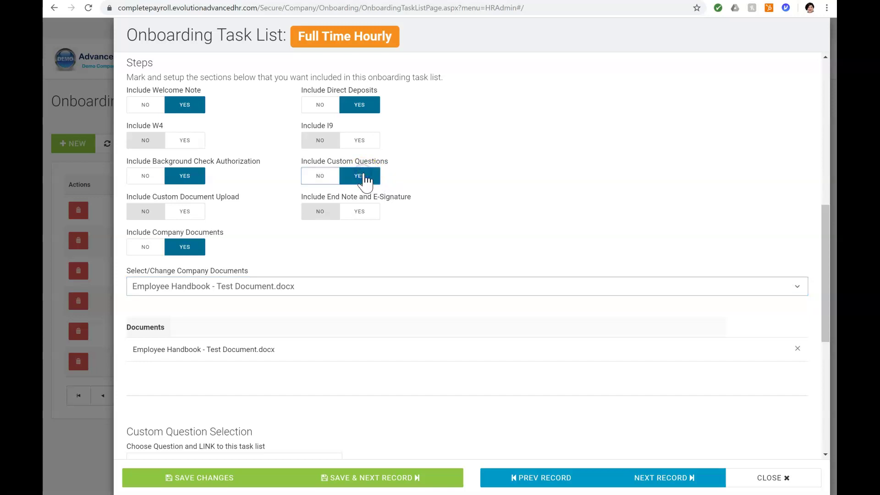
scroll(402, 206, "down", 2)
scroll(402, 208, "down", 2)
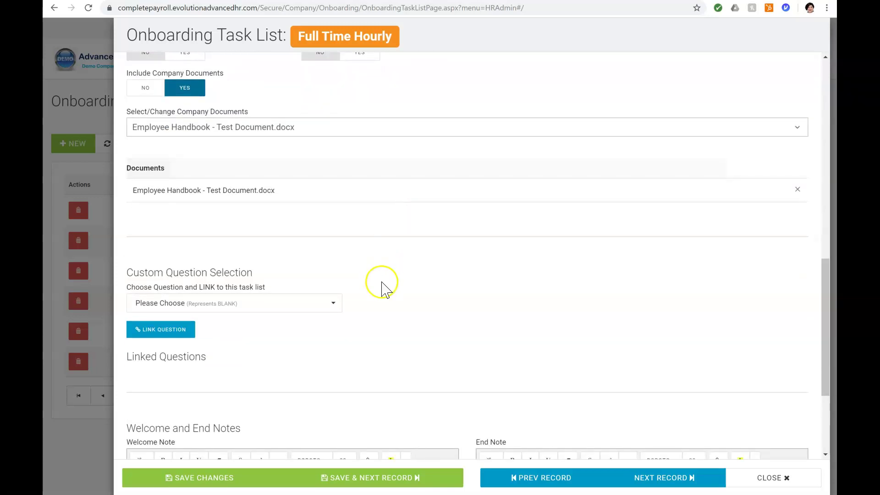
left_click(334, 304)
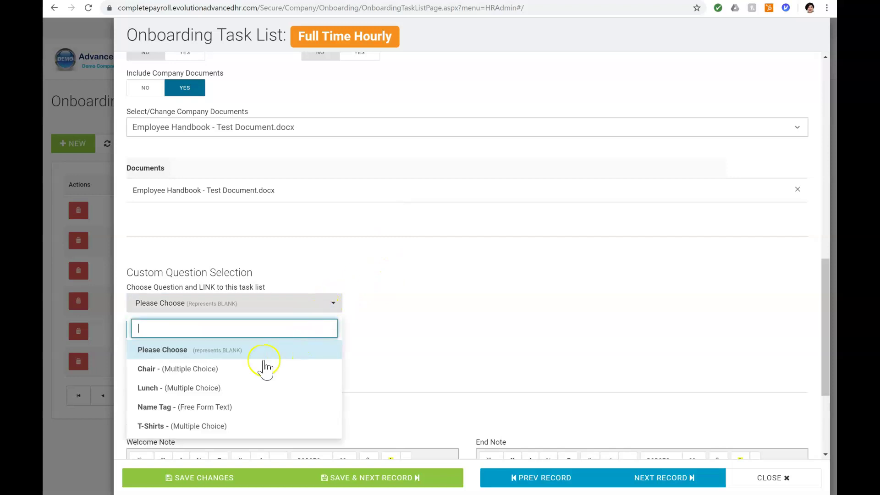
left_click(193, 387)
left_click(165, 336)
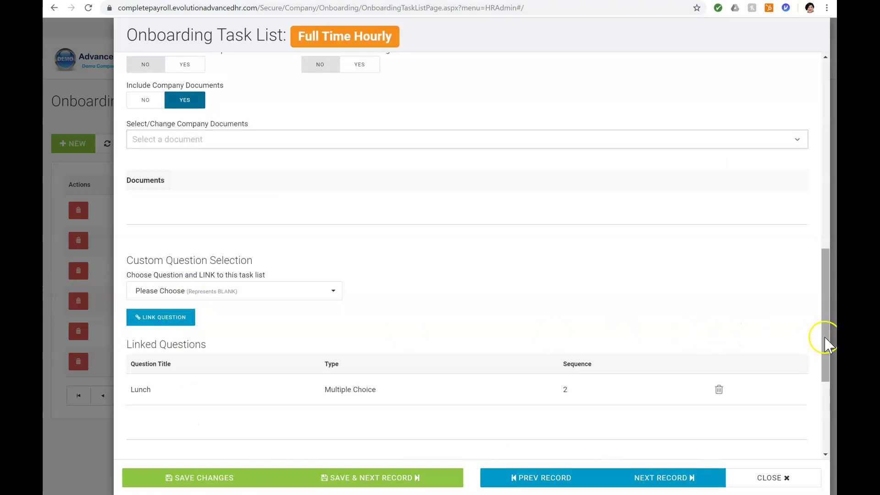
Step: Enable custom document upload and paste the voided-check upload instructions
left_click_drag(825, 324, 796, 224)
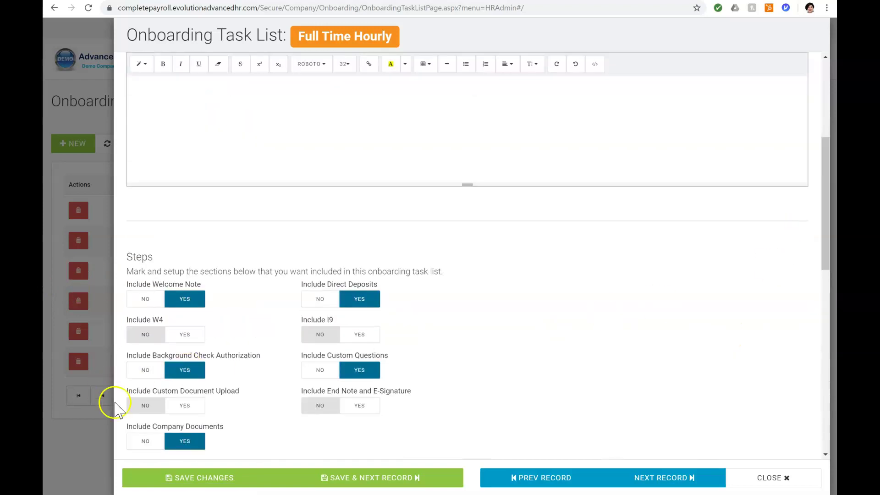
left_click(192, 406)
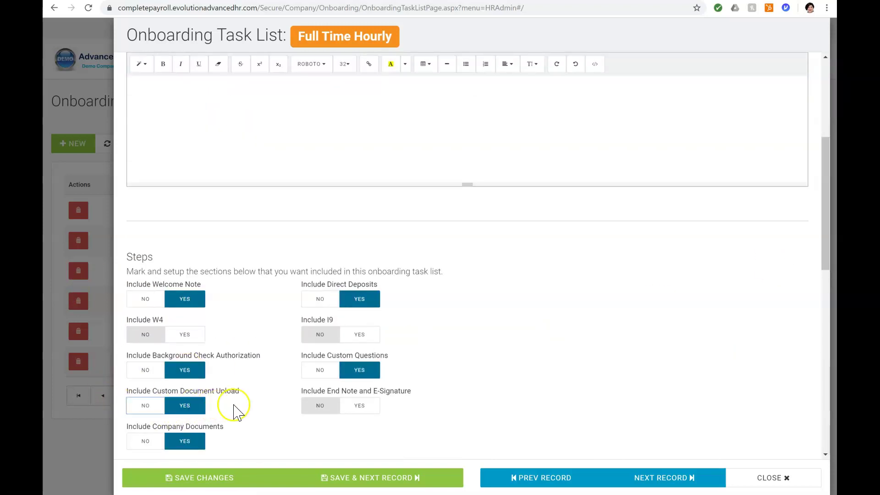
scroll(256, 412, "up", 4)
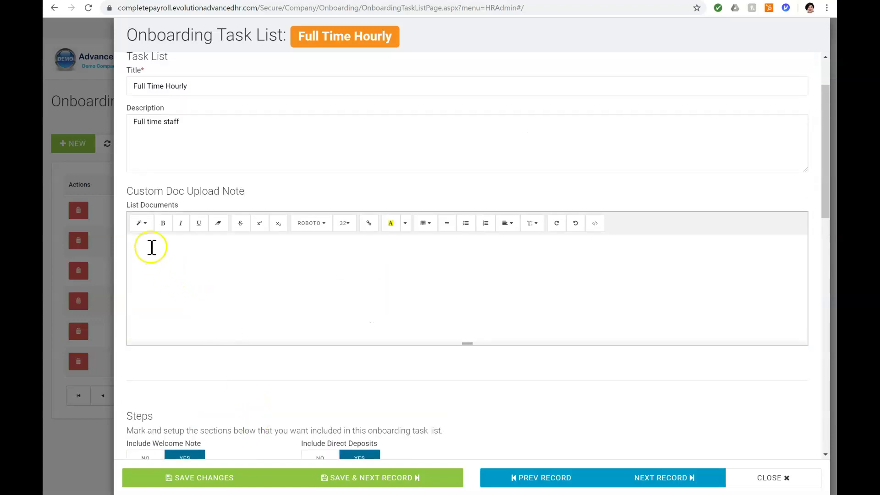
left_click(151, 248)
type("If you are using direct deposit. Please upload a copy of your voided check.")
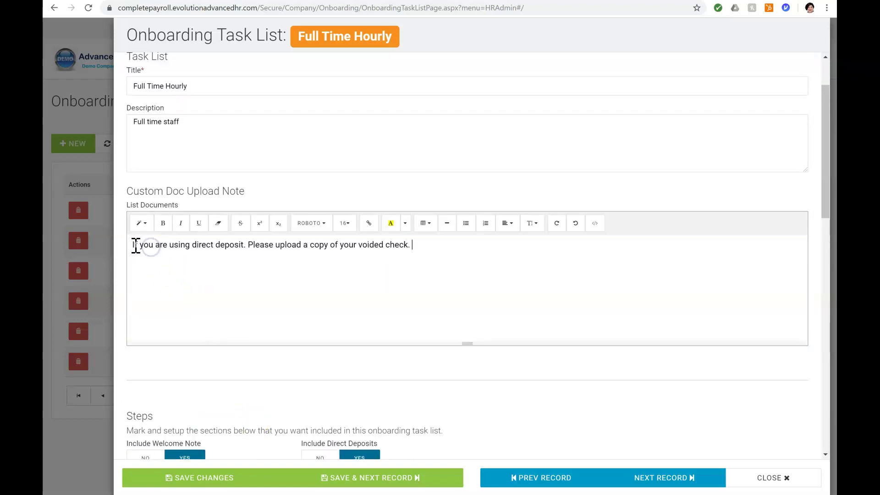
left_click(133, 245)
Step: Paste the welcome message for new hires into the Welcome Note
scroll(449, 299, "down", 10)
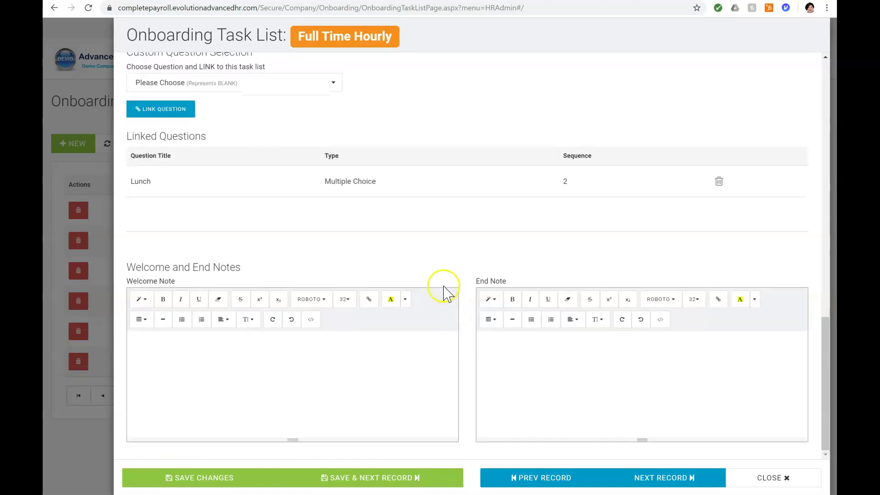
scroll(426, 282, "up", 1)
scroll(427, 282, "down", 1)
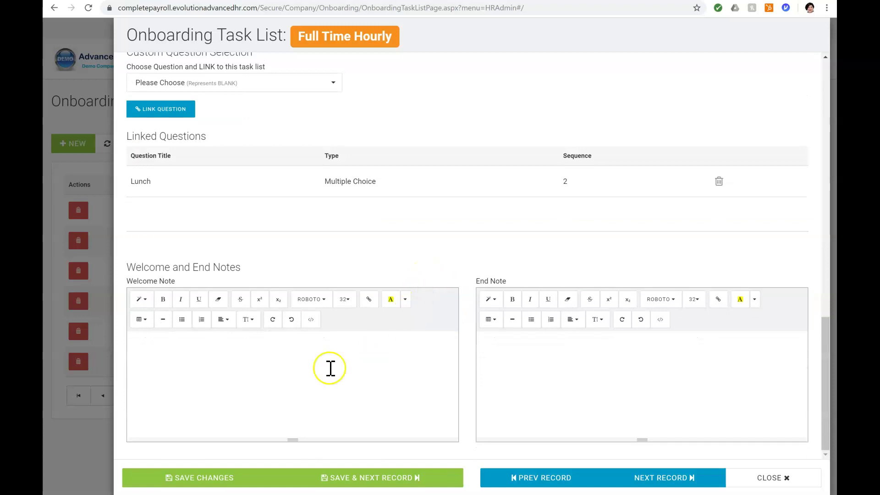
left_click(198, 349)
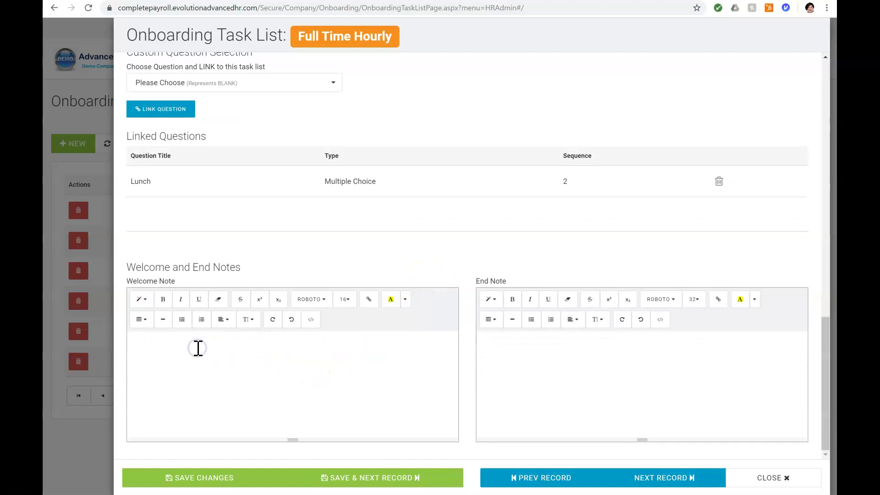
left_click(157, 345)
type("Welcome to the onboarding portal. Please complete all information and reach out to our HR team if you have any questions.")
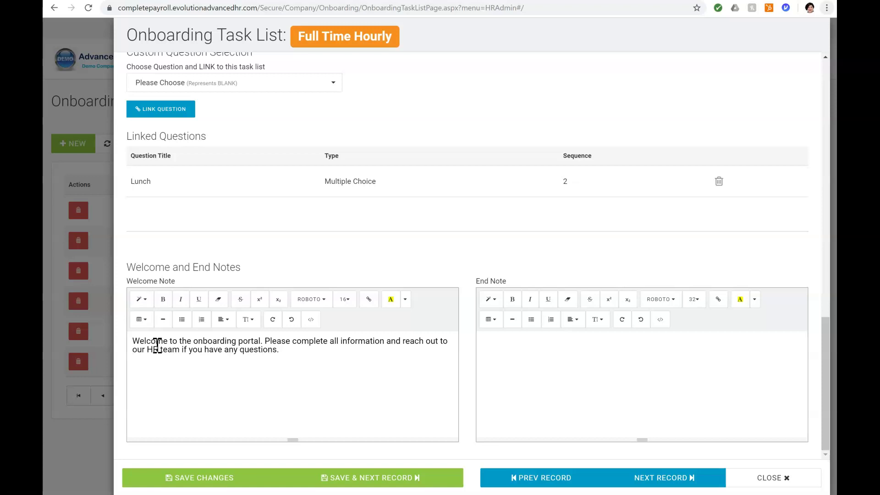
Step: Paste the thank-you message into the End Note and save Full Time Hourly
left_click(496, 344)
type("Thank you for completing the onboarding process. We look forward to your first day on our team!")
left_click(492, 383)
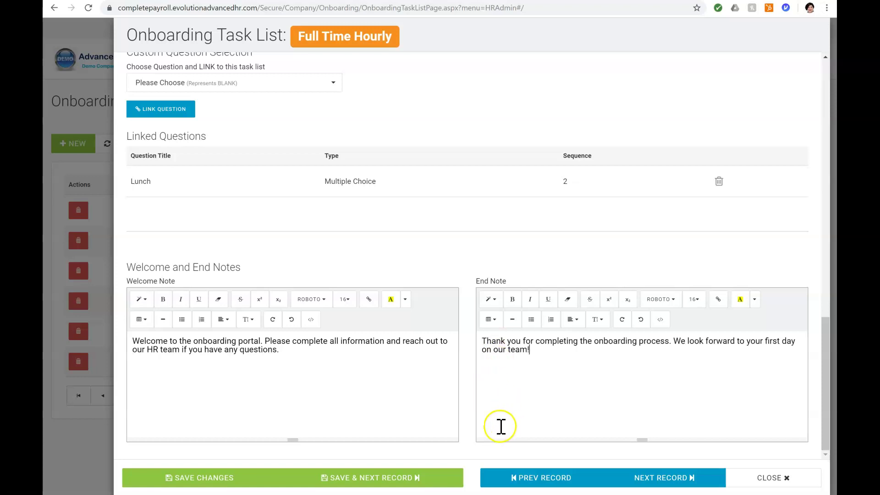
left_click(195, 479)
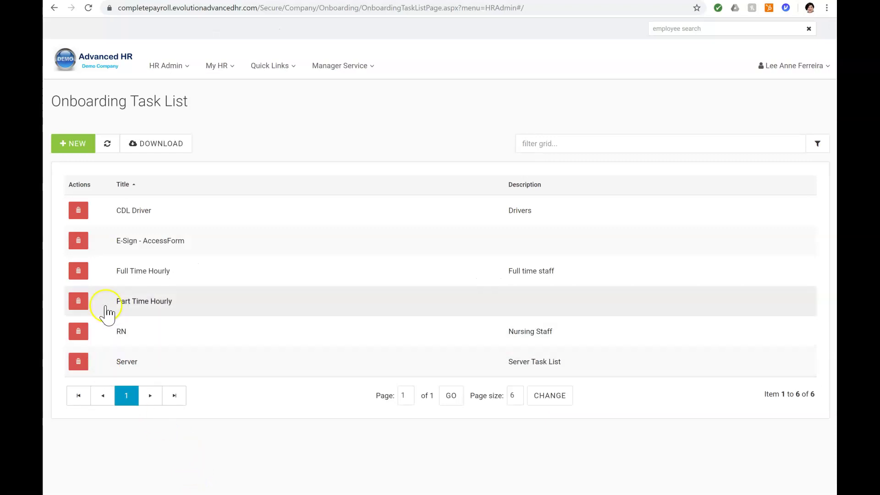
Step: Start OnBoard Prep for a W2 - Employee with position 100 - CSR 1
left_click(124, 274)
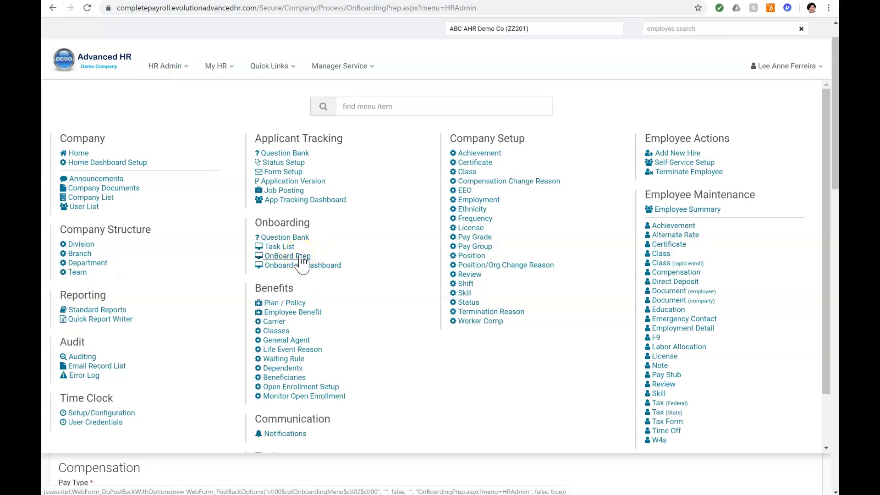
left_click(315, 255)
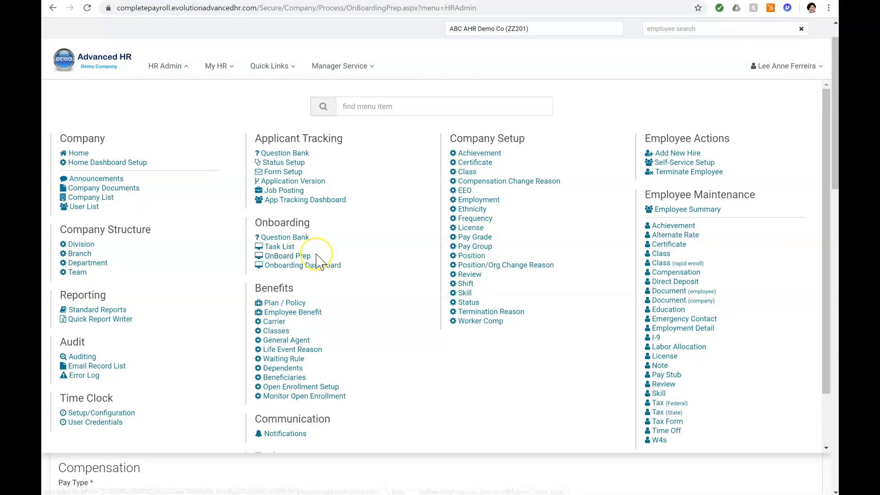
left_click(320, 256)
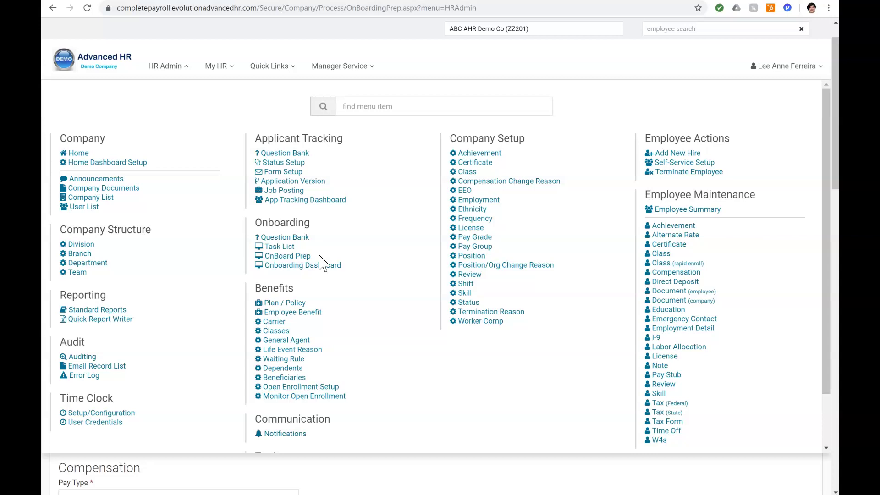
left_click(301, 256)
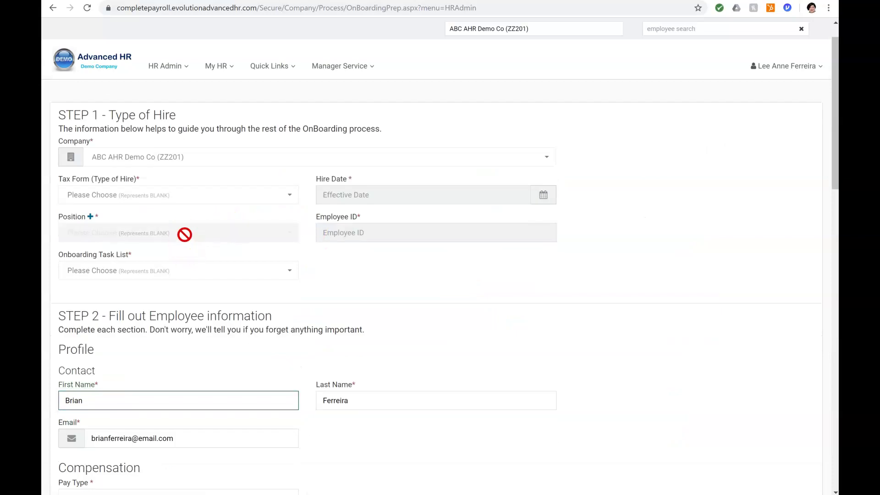
left_click(292, 266)
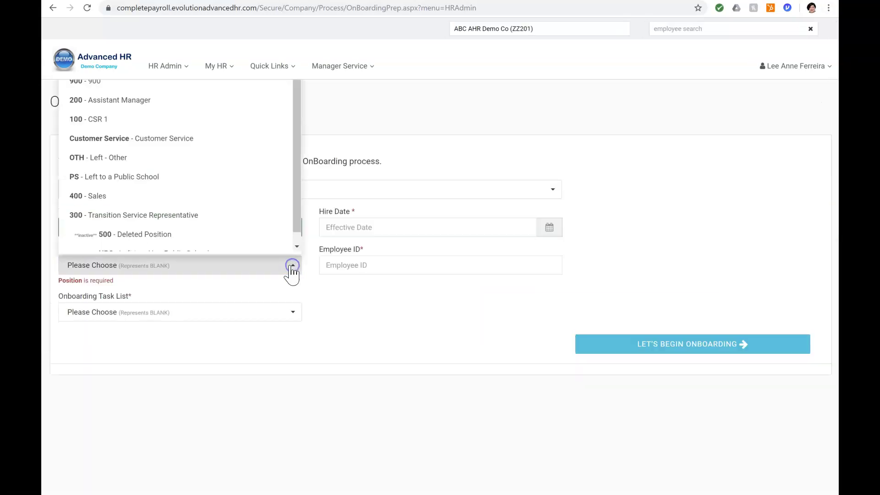
left_click(117, 116)
Step: Choose Full Time Hourly, hire date 11/11/2019, enter the employee ID, and begin onboarding
left_click(224, 305)
left_click(70, 408)
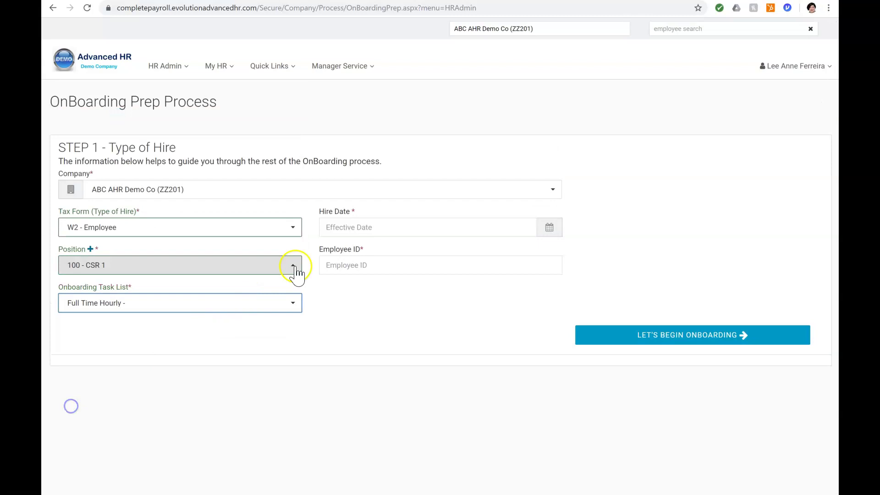
left_click(550, 229)
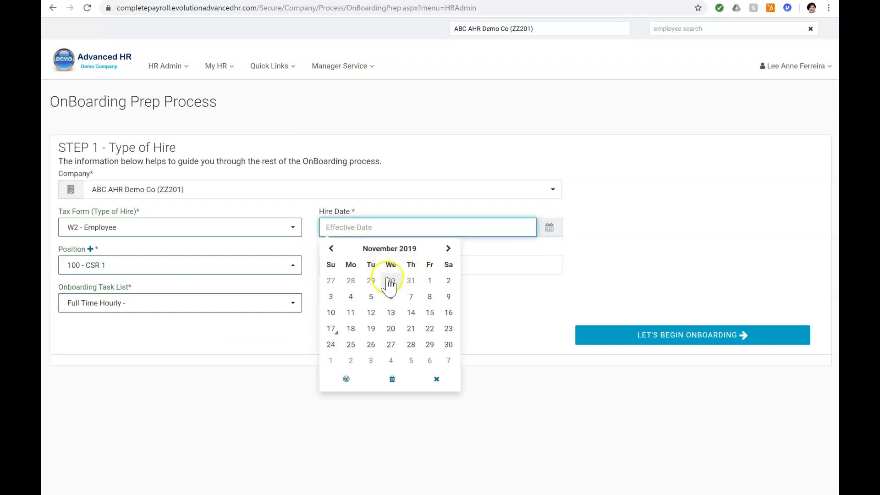
left_click(351, 313)
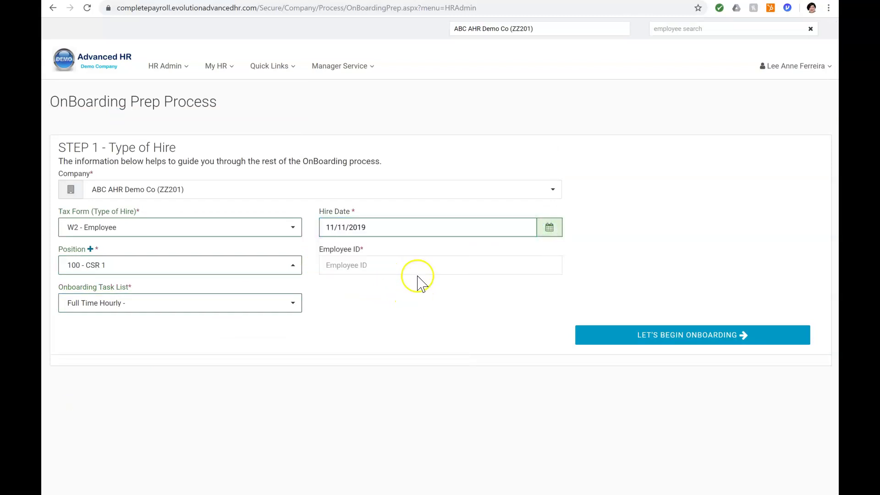
left_click(414, 264)
type("110")
left_click(654, 341)
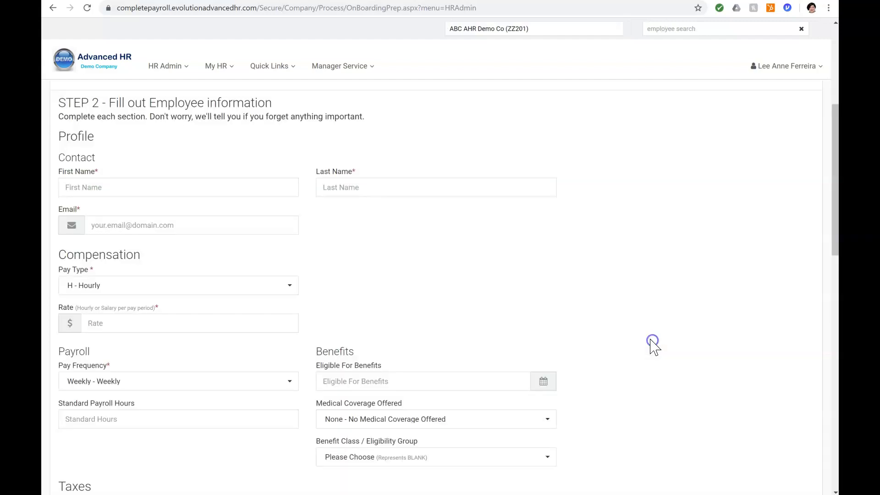
Step: Fill in the new hire's first name, last name and e-mail address
left_click(207, 185)
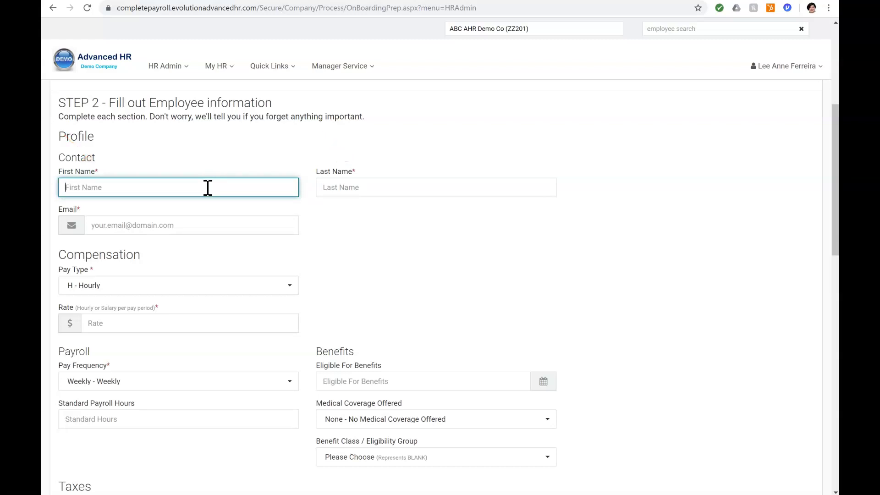
type("Pamela")
key("Tab")
type("M")
key("Tab")
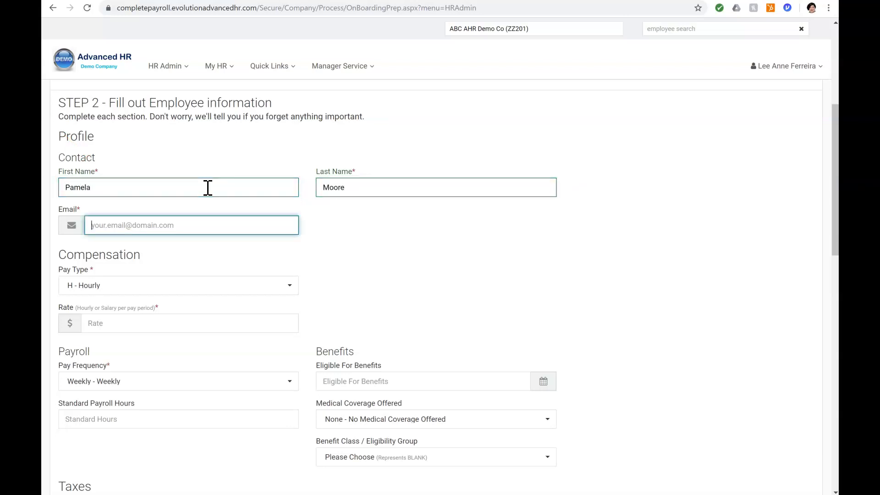
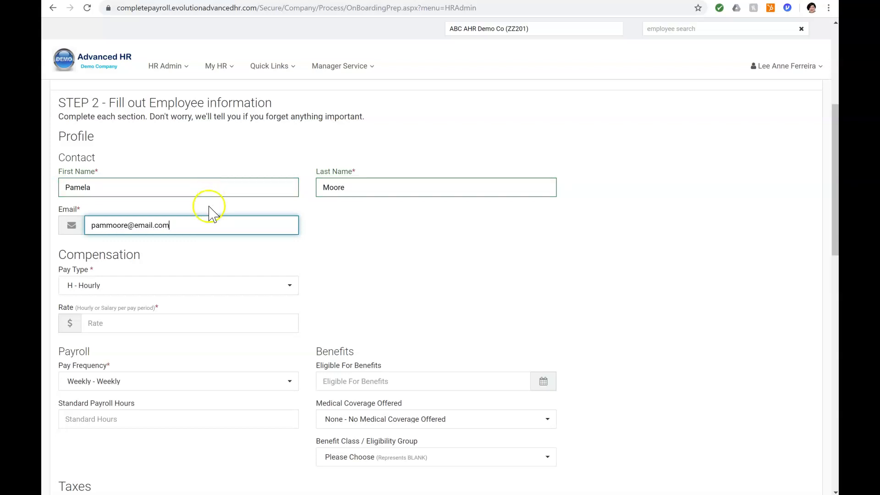
Step: Set rate 22.00, Weekly pay frequency, and benefits eligibility on 12/01/2019
left_click(182, 324)
type("22")
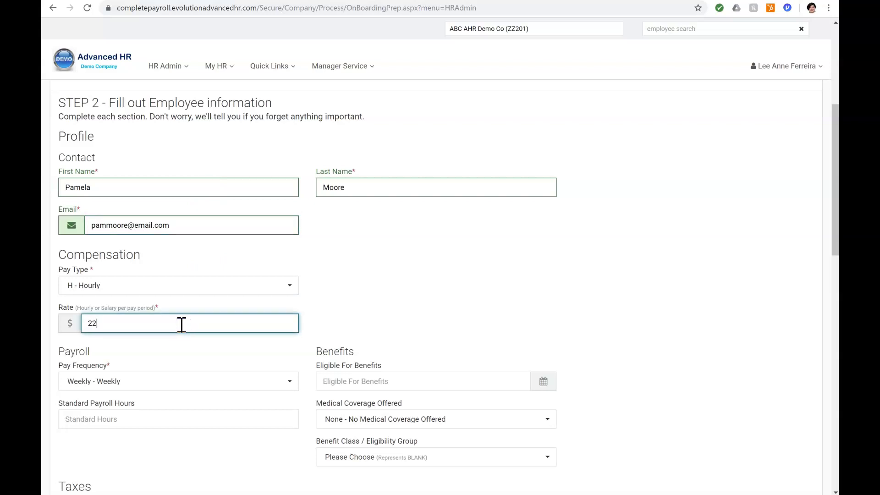
left_click(166, 381)
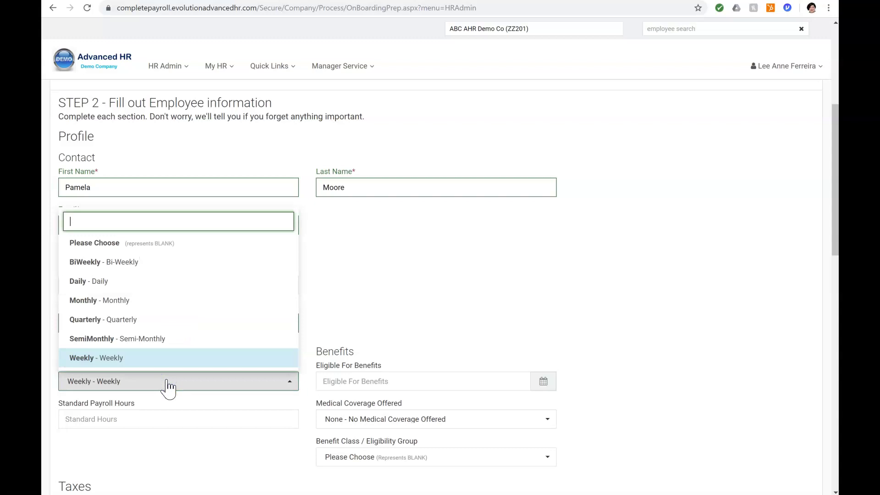
left_click(166, 380)
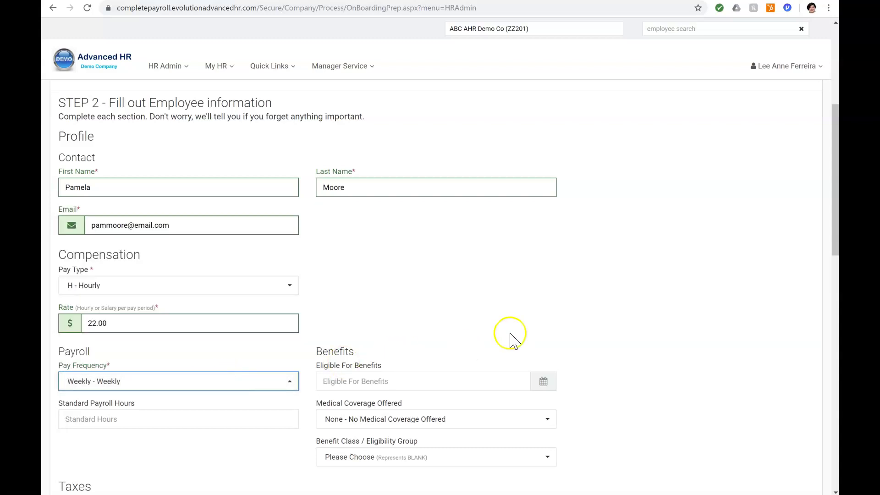
scroll(730, 316, "down", 2)
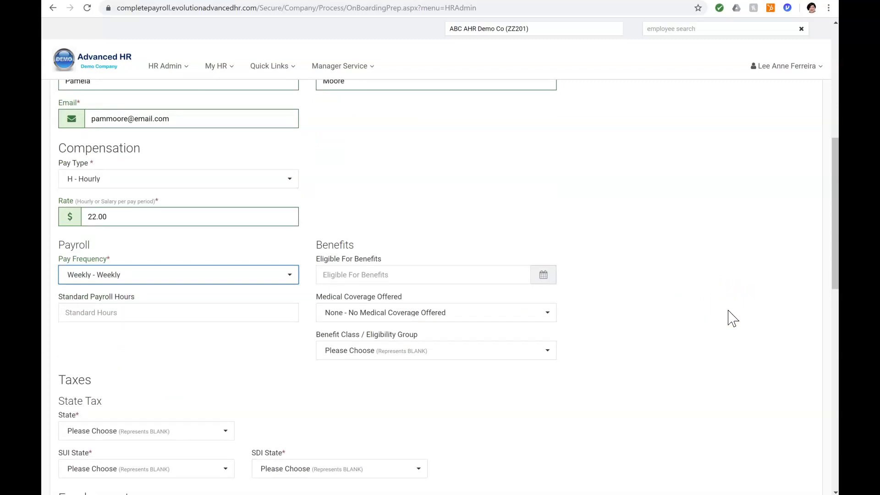
left_click(544, 275)
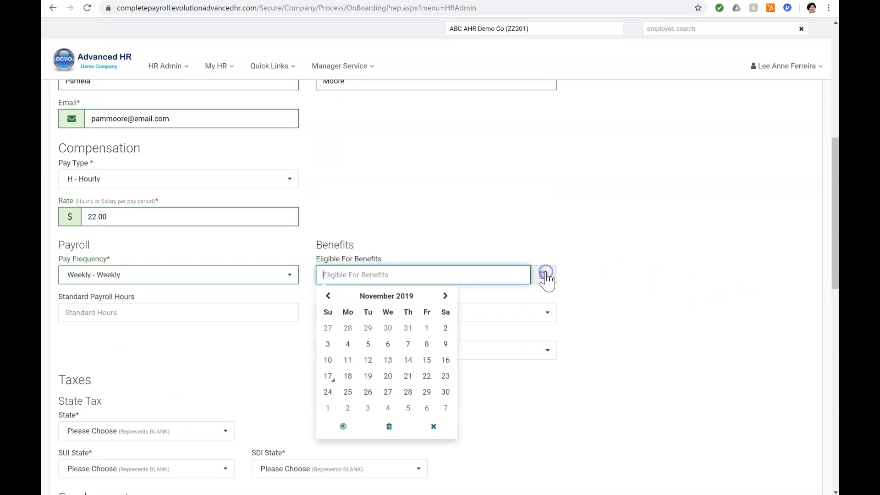
left_click(445, 296)
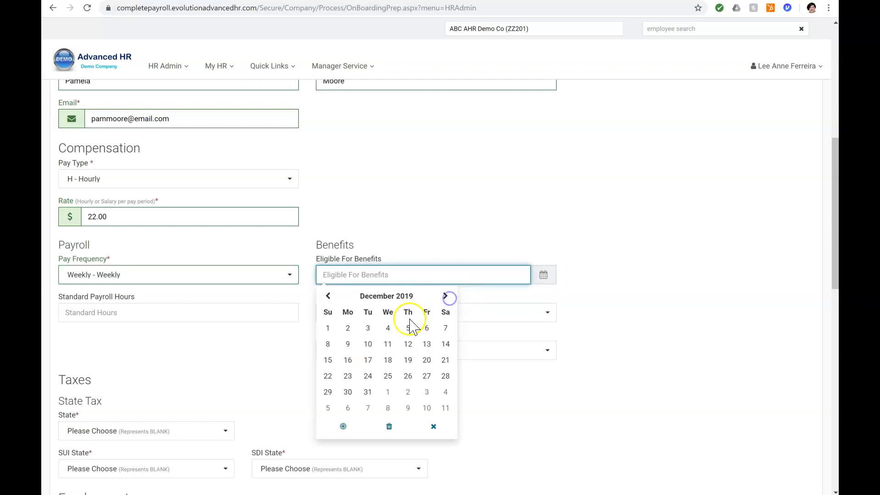
left_click(328, 328)
scroll(664, 374, "up", 1)
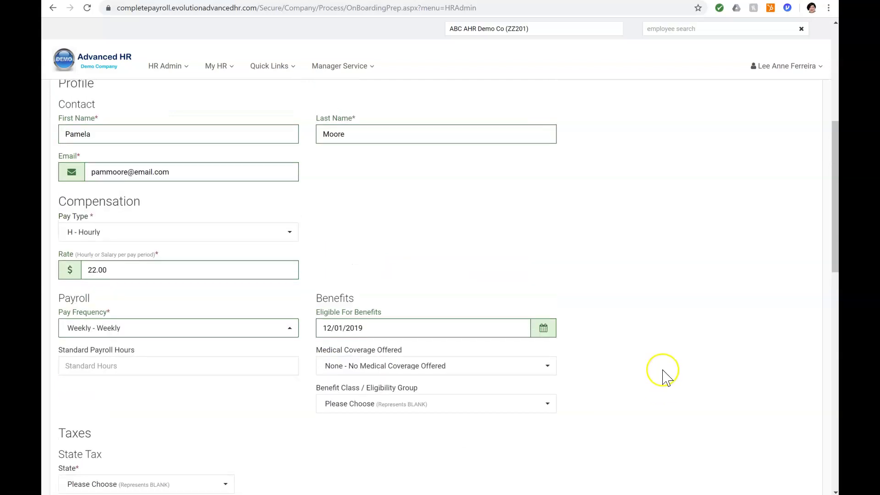
scroll(663, 370, "down", 3)
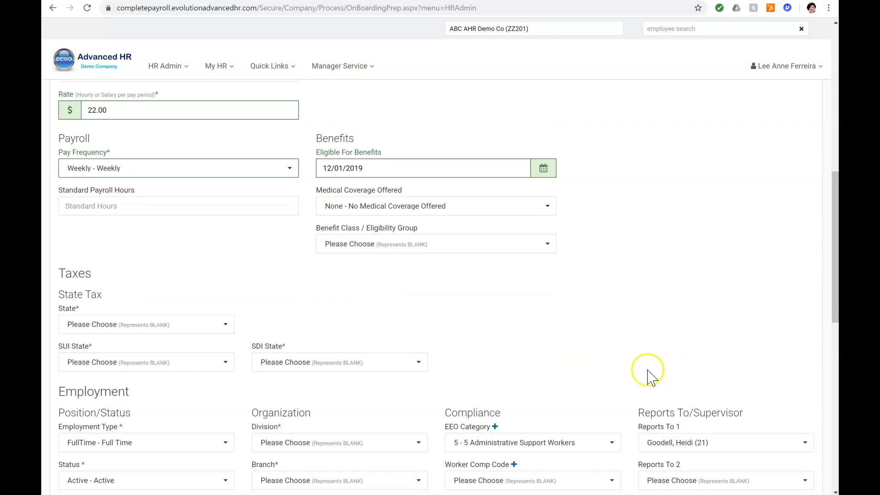
Step: Set both SUI State and SDI State to NY - NEW YORK
scroll(649, 373, "down", 1)
left_click(230, 278)
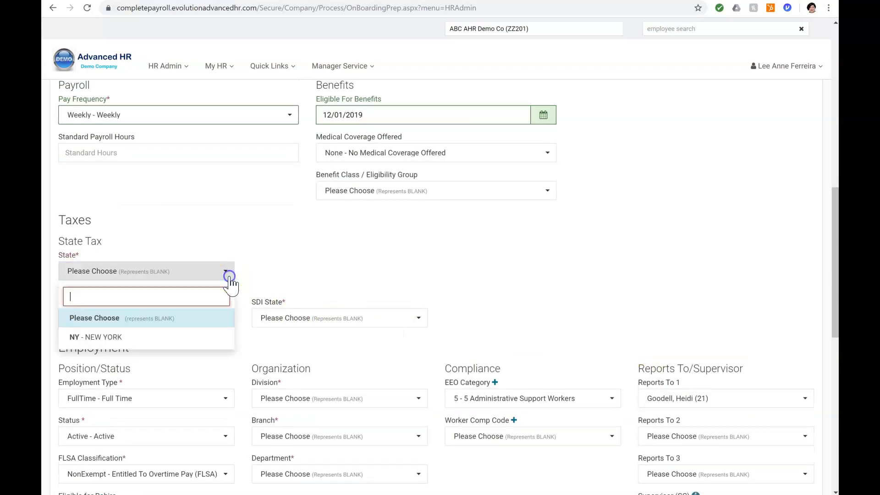
left_click(175, 337)
left_click(226, 309)
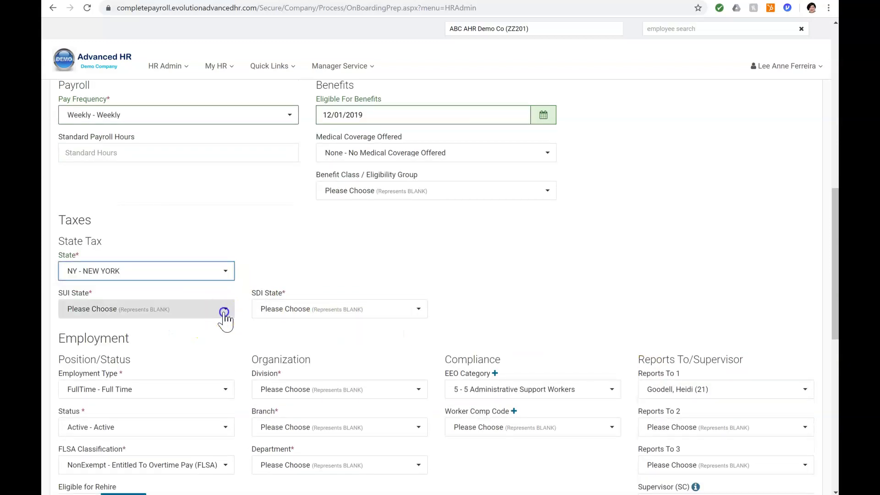
left_click(90, 370)
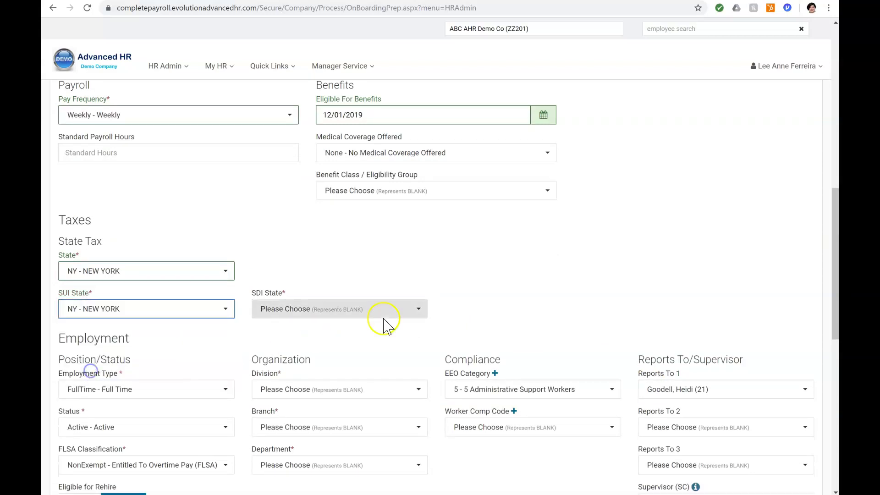
left_click(420, 310)
left_click(290, 377)
Step: Set the Division to 1 - 1
scroll(487, 302, "up", 1)
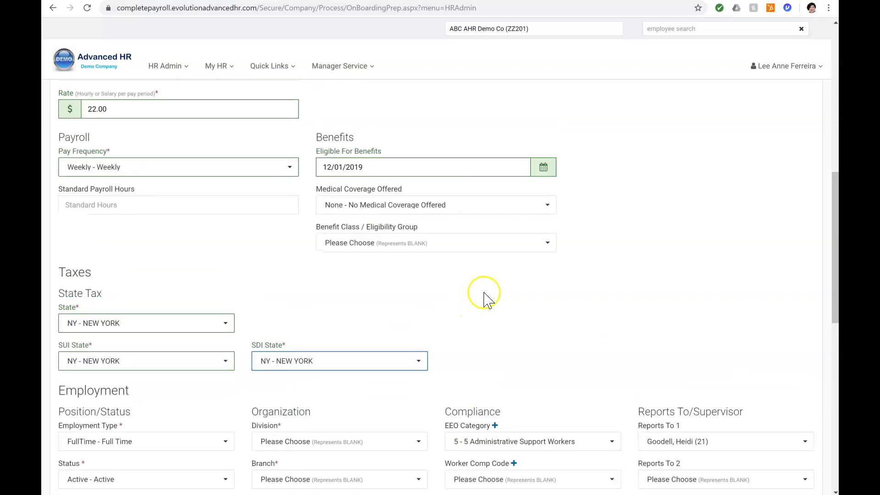
scroll(488, 301, "down", 5)
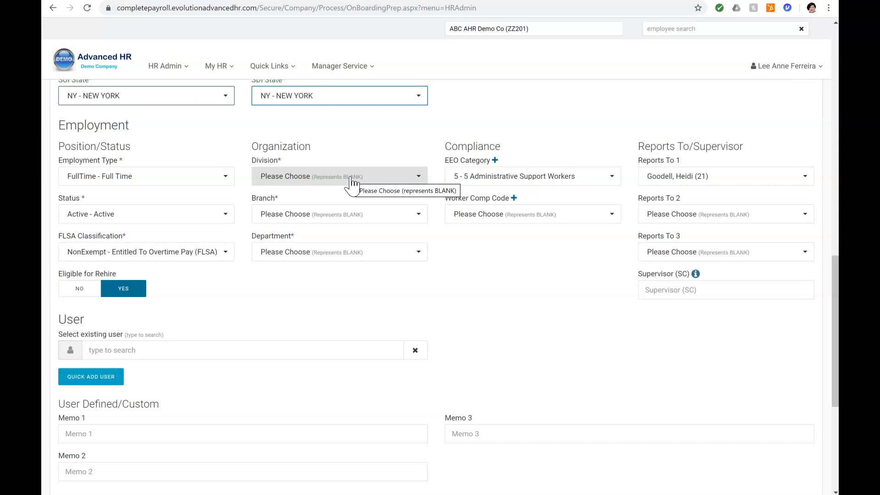
left_click(351, 178)
left_click(291, 243)
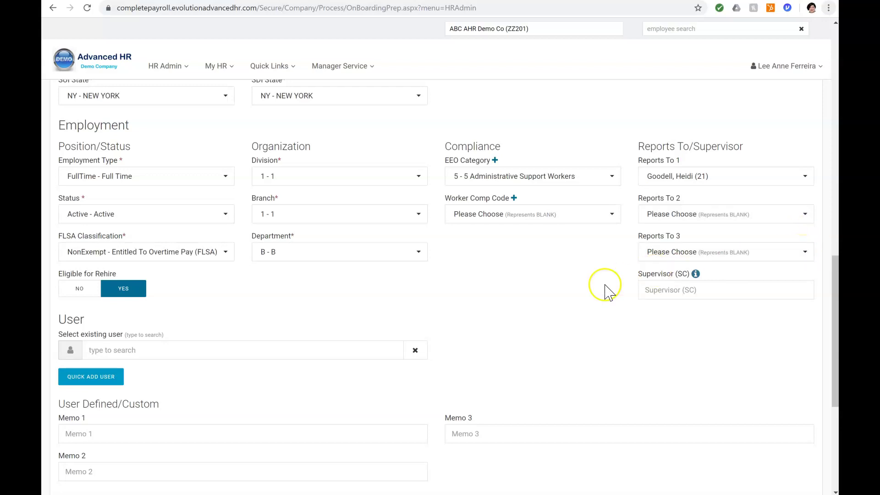
scroll(542, 301, "down", 1)
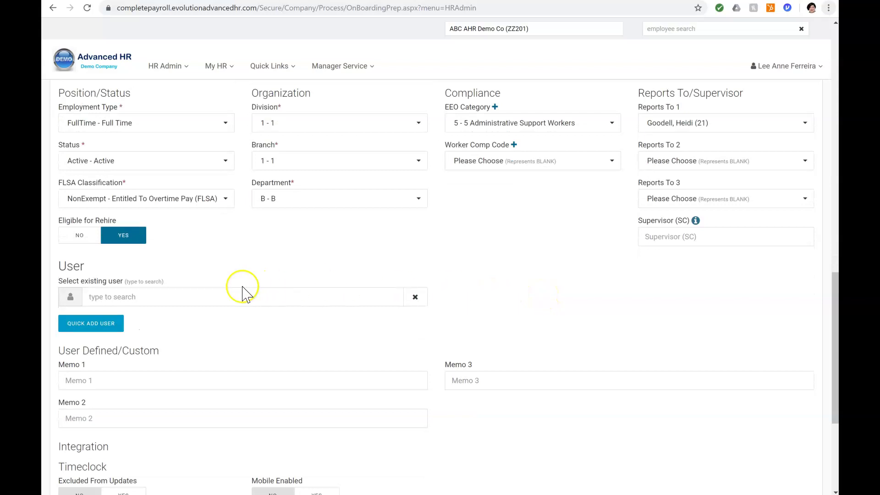
Step: Quick-add a user account for the hire with role ZZ201 - BaseUser (Level=10)
left_click(108, 325)
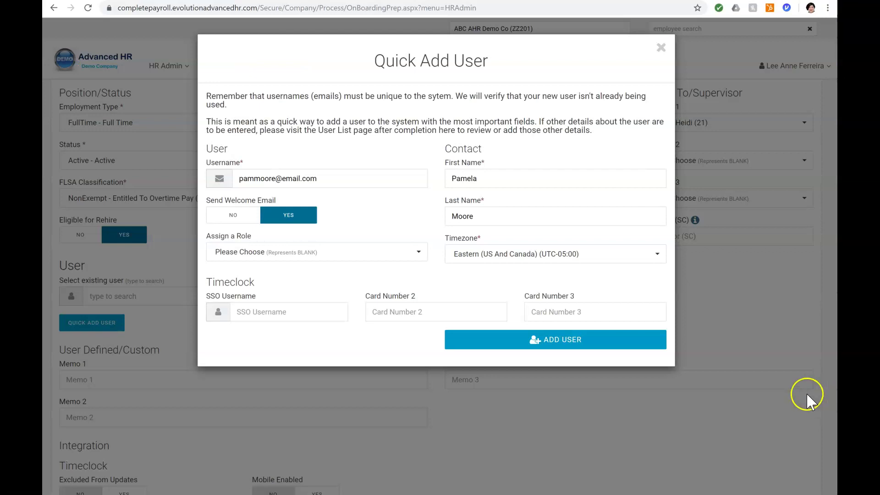
left_click(419, 255)
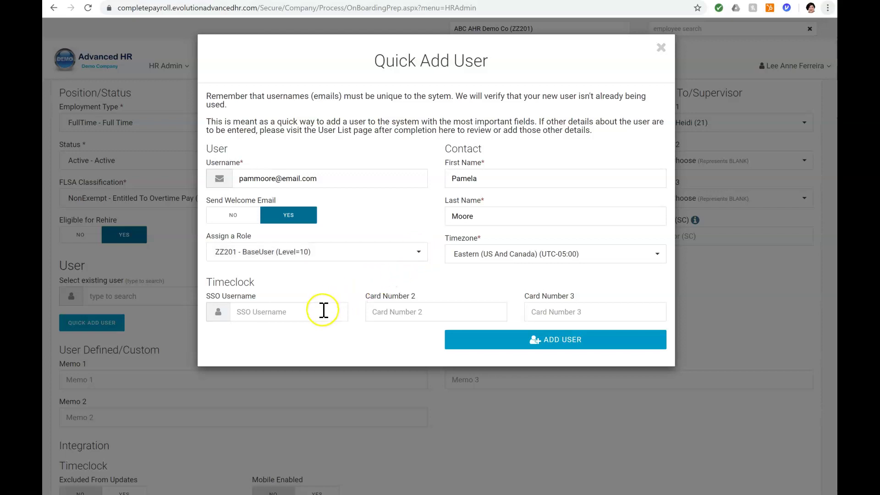
left_click(535, 346)
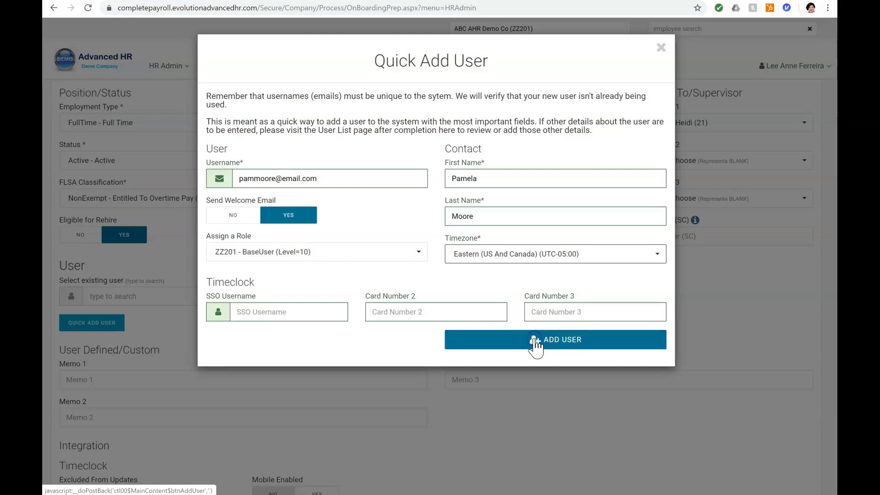
scroll(829, 369, "down", 3)
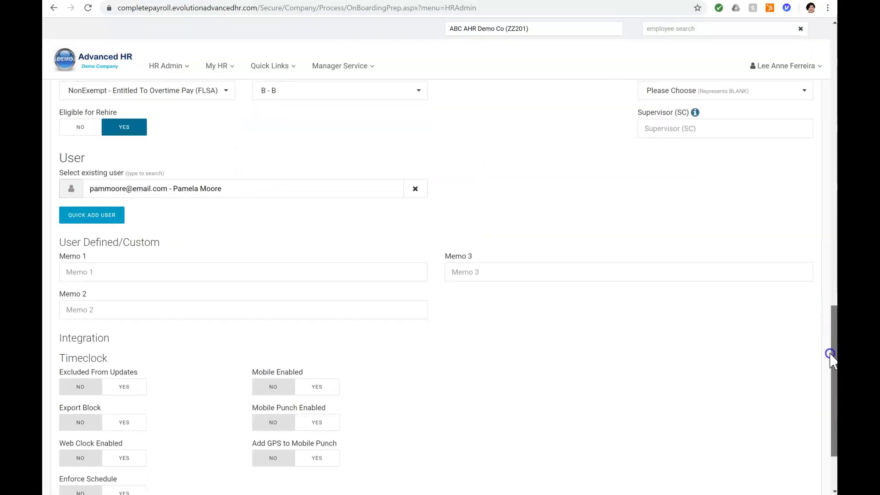
Step: Set Web Clock, Mobile, Mobile Punch and GPS to Mobile Punch to YES, then submit the onboarding request
left_click_drag(829, 380, 831, 387)
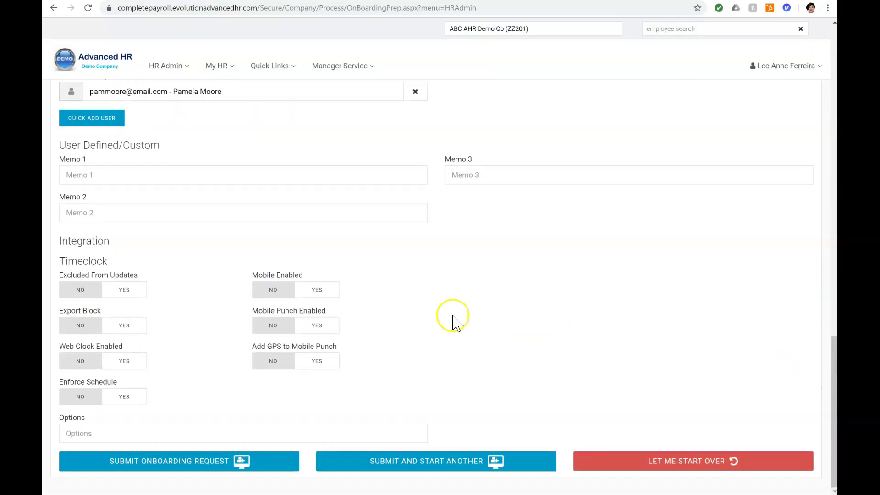
left_click(69, 177)
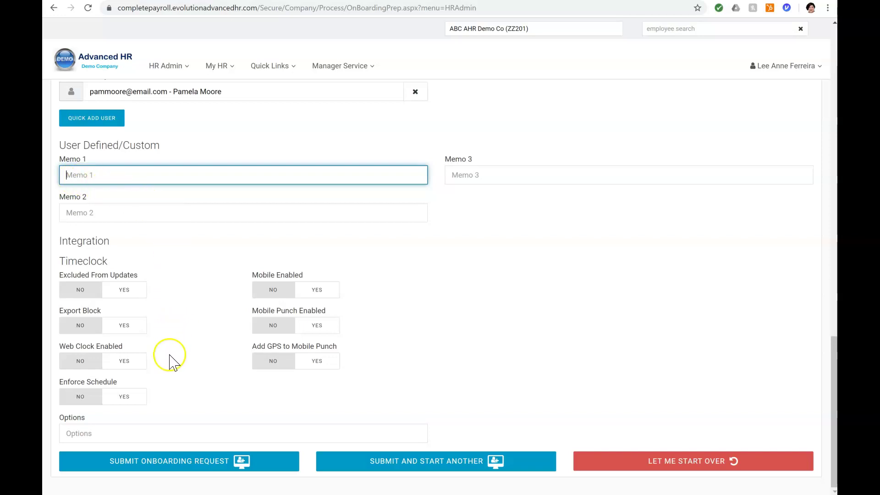
left_click(127, 361)
left_click(325, 290)
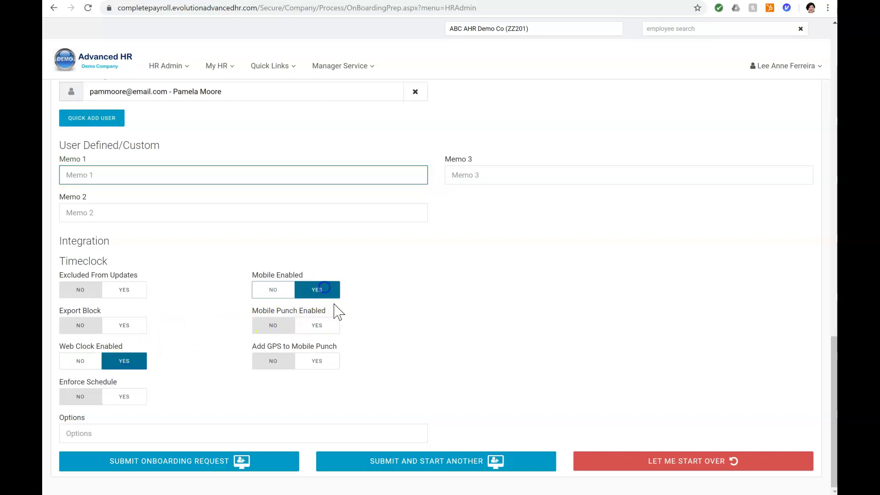
left_click(331, 326)
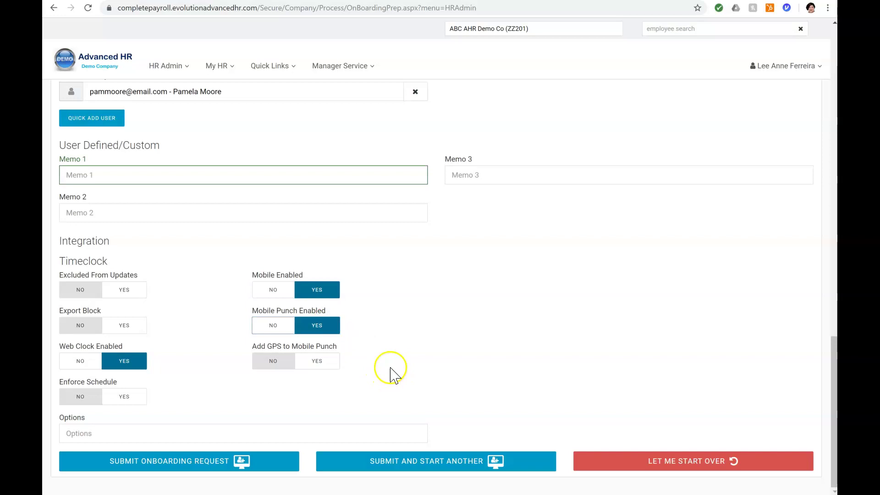
left_click(321, 362)
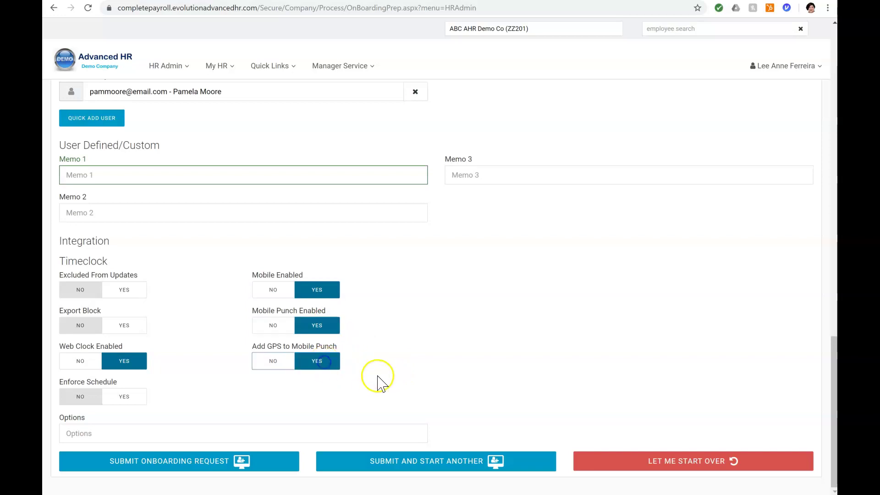
left_click(196, 465)
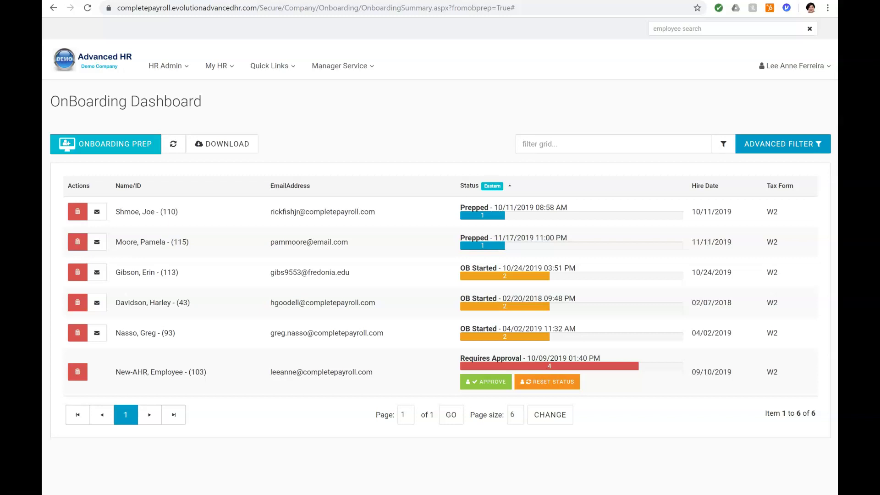
Step: Open the OB Started onboarding record with task list RN, hired 02/07/2018
left_click(530, 306)
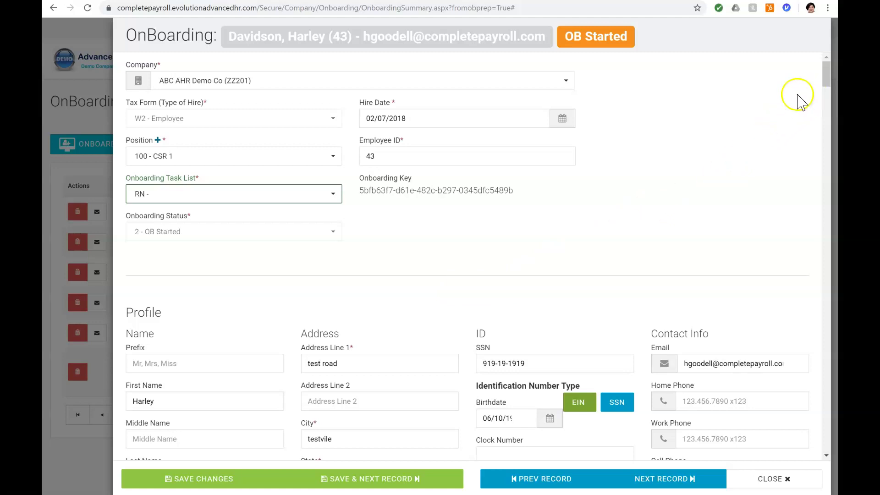
left_click(831, 77)
left_click_drag(830, 77, 828, 97)
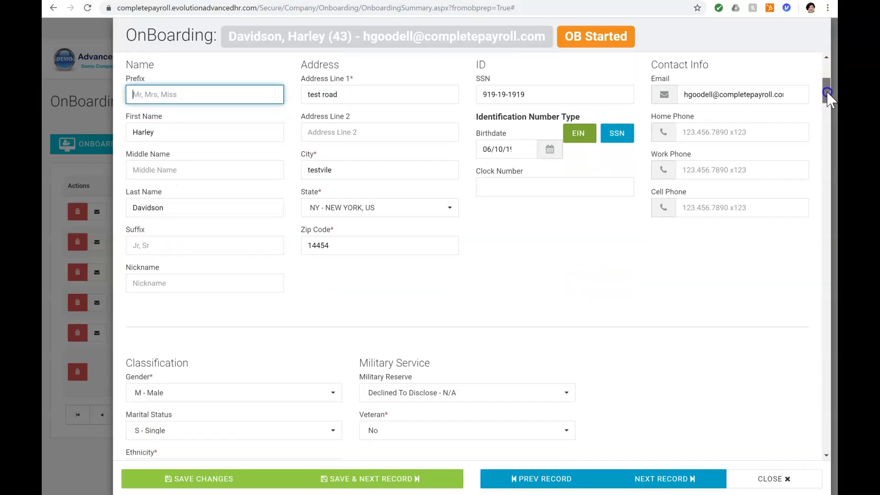
left_click(280, 134)
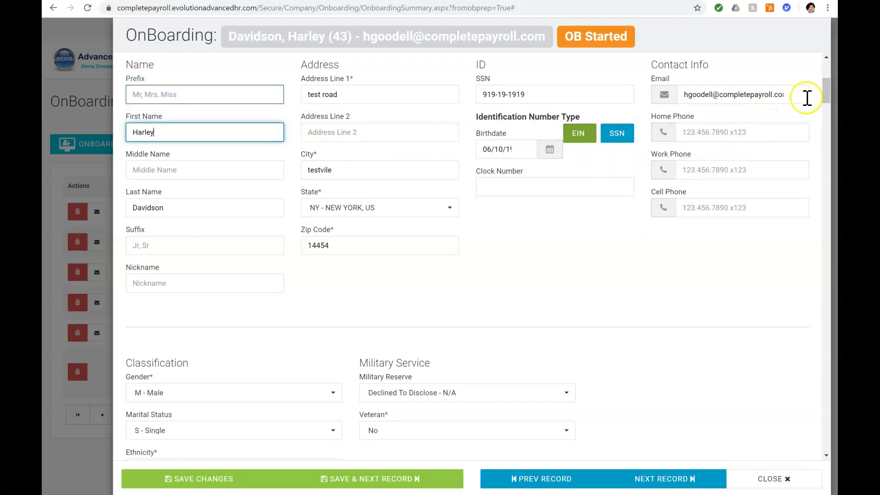
left_click_drag(826, 97, 822, 179)
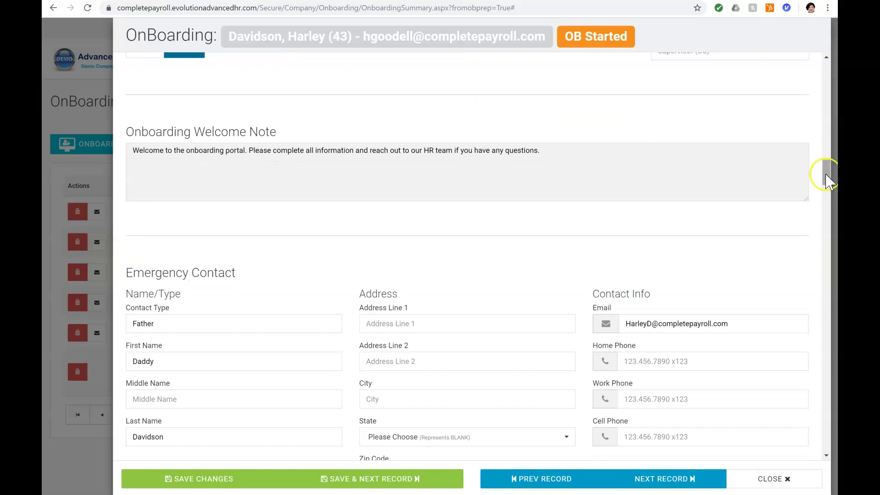
left_click_drag(829, 176, 829, 187)
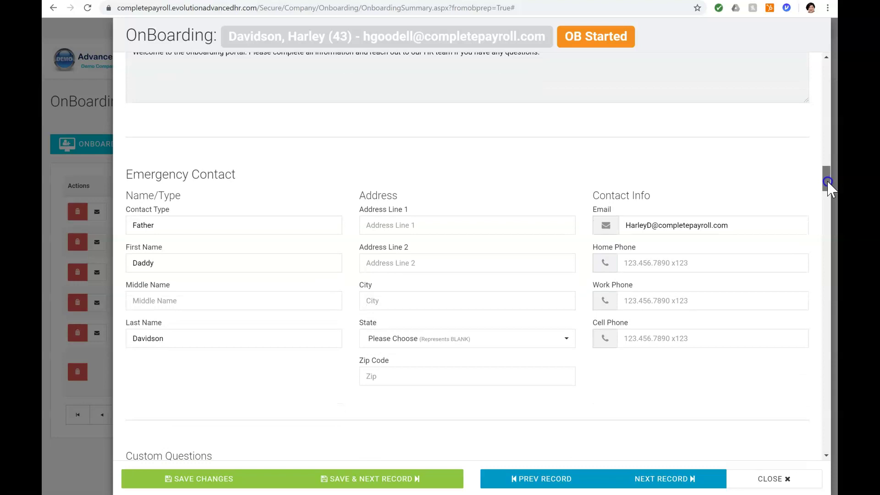
left_click_drag(829, 183, 829, 205)
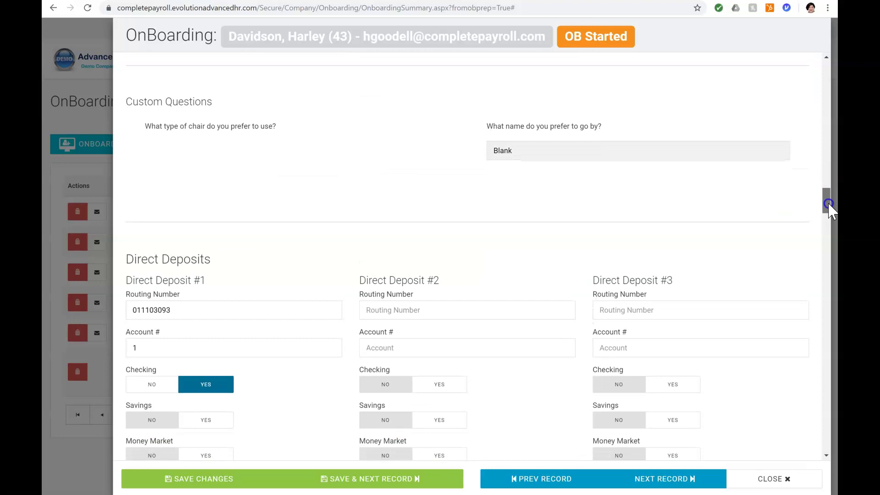
left_click_drag(829, 205, 826, 226)
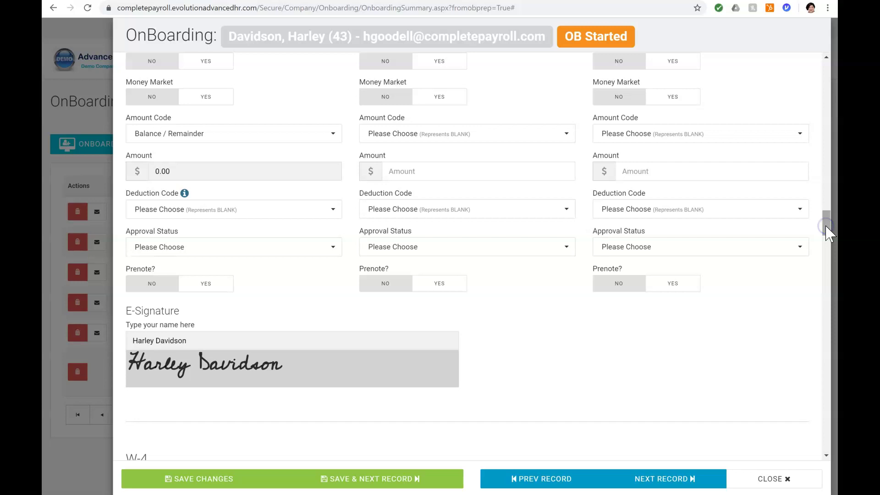
left_click_drag(826, 226, 817, 255)
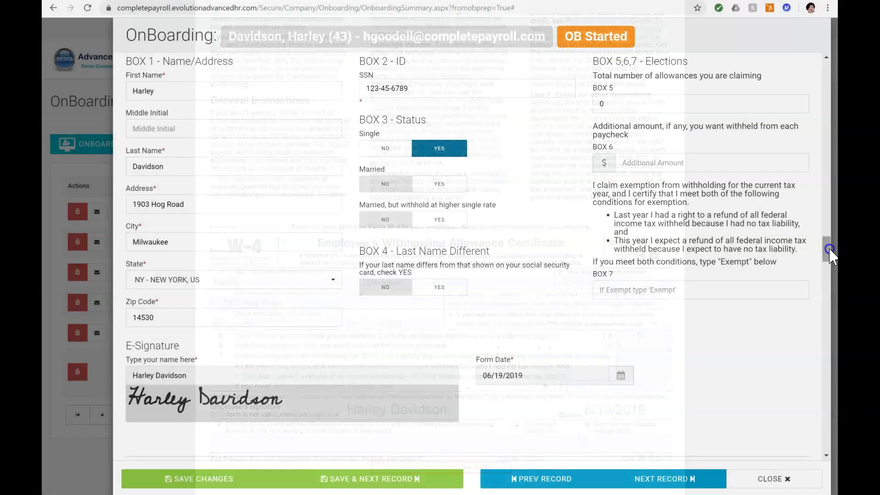
left_click_drag(831, 254, 820, 307)
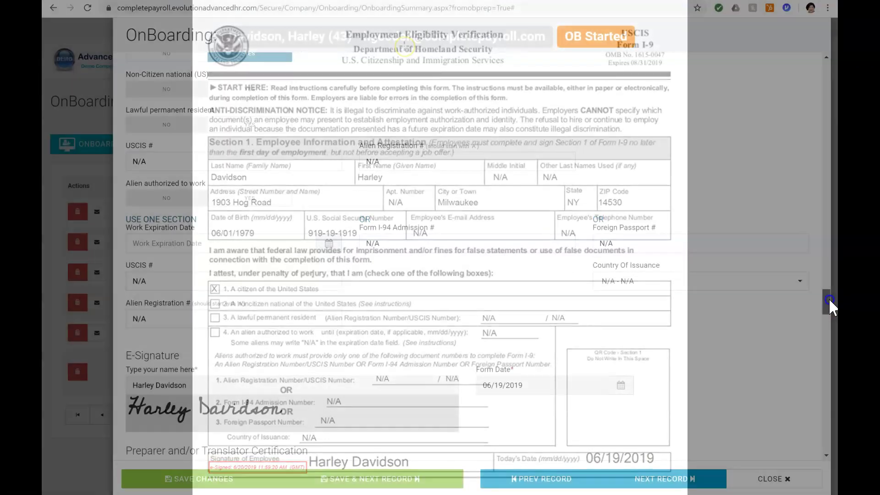
left_click_drag(829, 298, 833, 337)
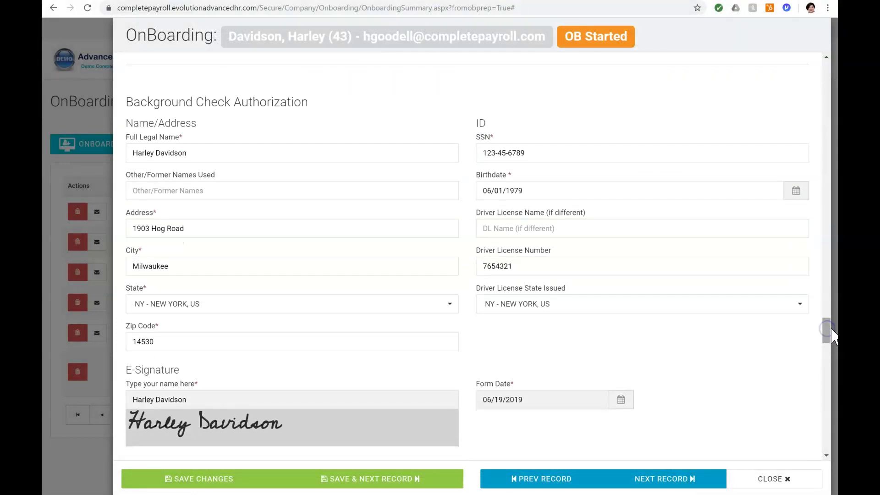
left_click(827, 330)
left_click_drag(828, 331, 823, 351)
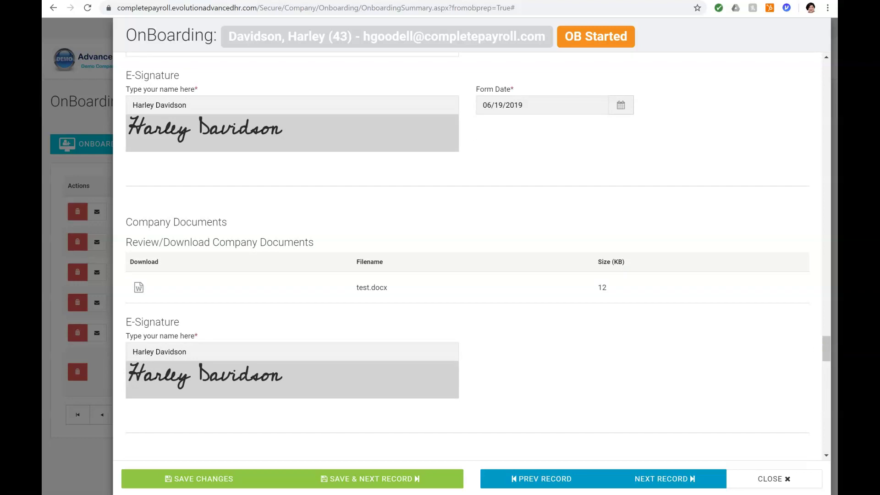
left_click_drag(827, 351, 828, 383)
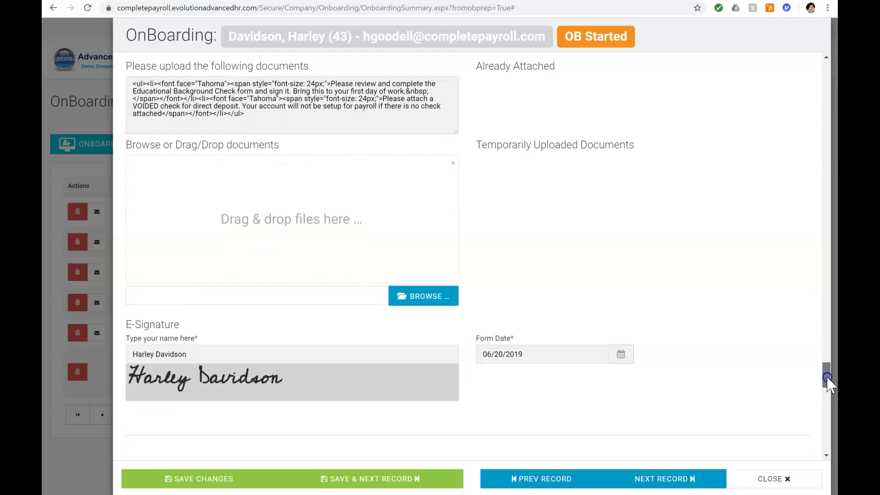
left_click_drag(828, 378, 825, 401)
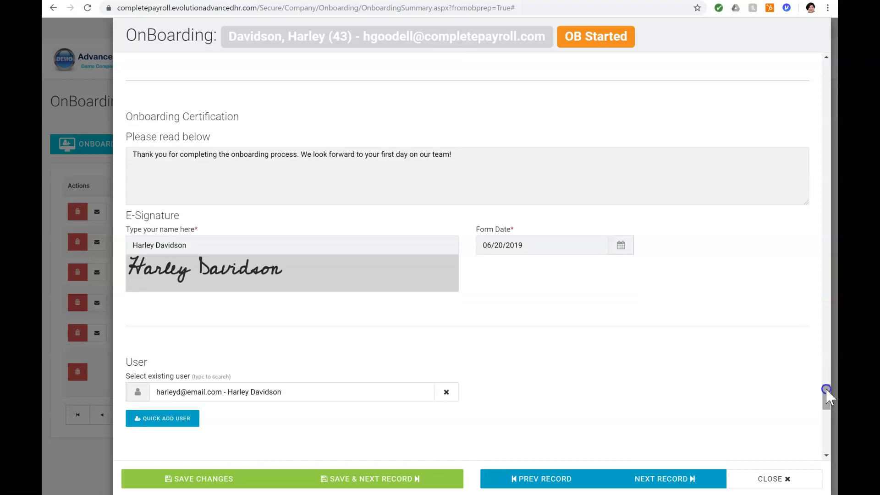
left_click_drag(826, 390, 824, 403)
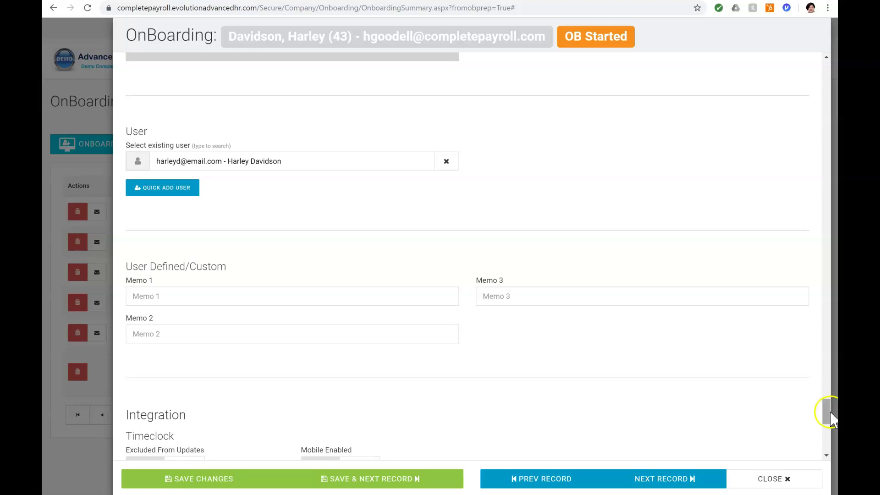
Step: Scroll down to Onboarding Documents and close the OnBoarding record to return to the dashboard
left_click_drag(830, 412, 825, 418)
scroll(163, 209, "down", 2)
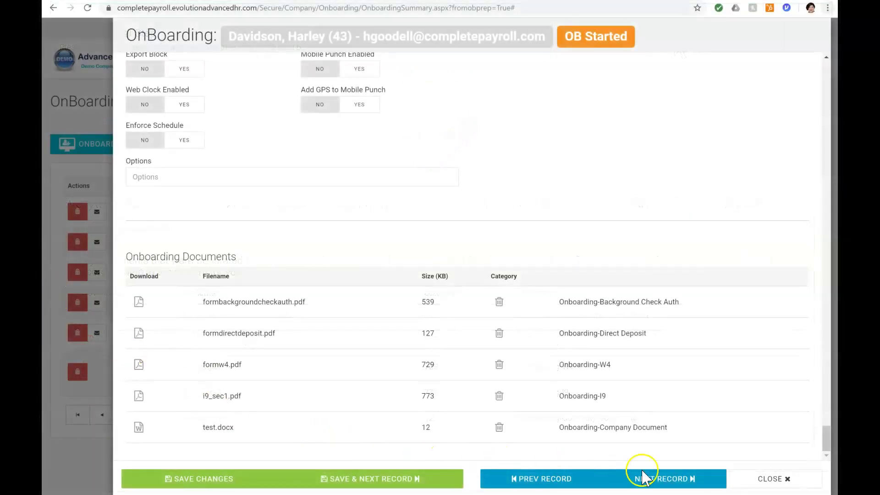
left_click(767, 479)
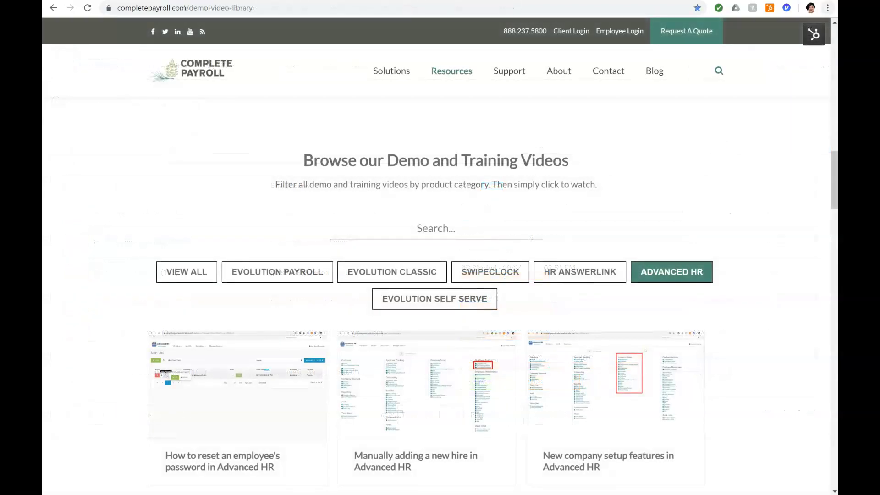
mouse_move(451, 71)
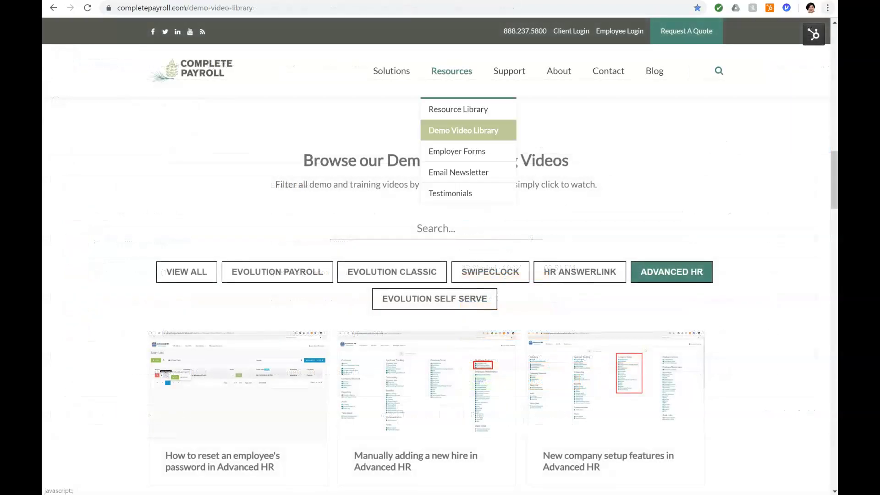